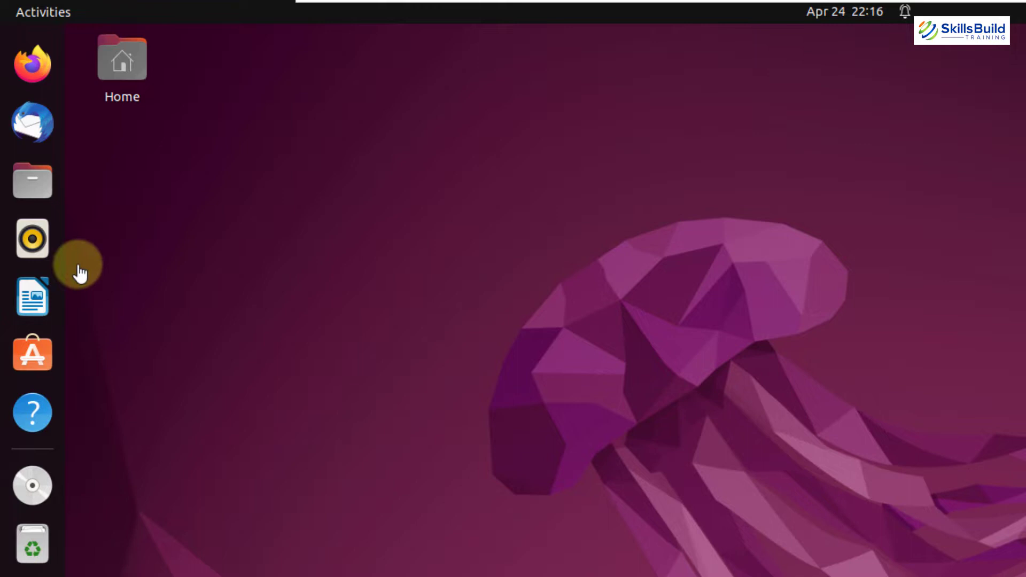
Open Display Settings from the desktop menu and go to the Appearance page.
right_click(203, 256)
left_click(275, 541)
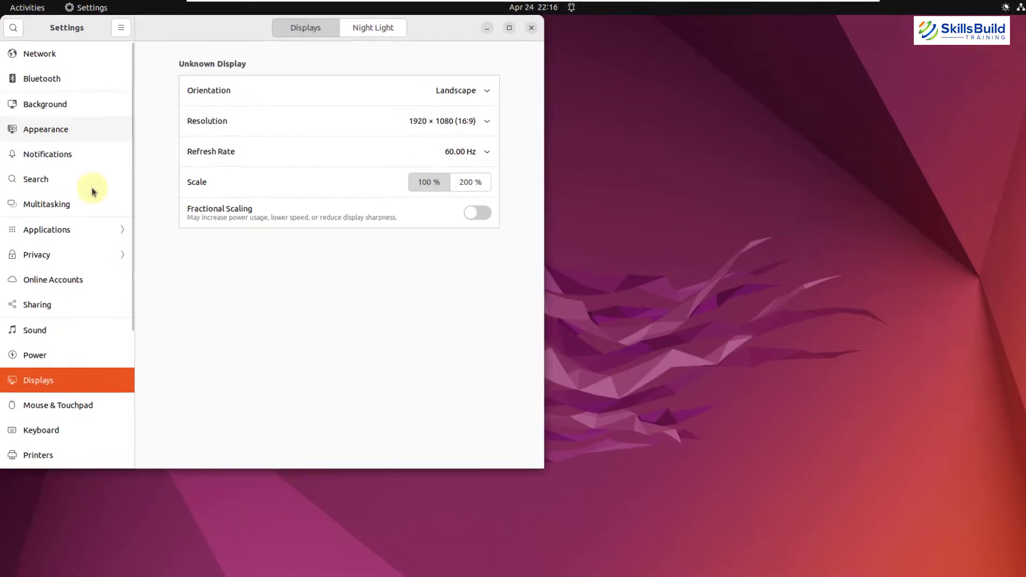
left_click(75, 159)
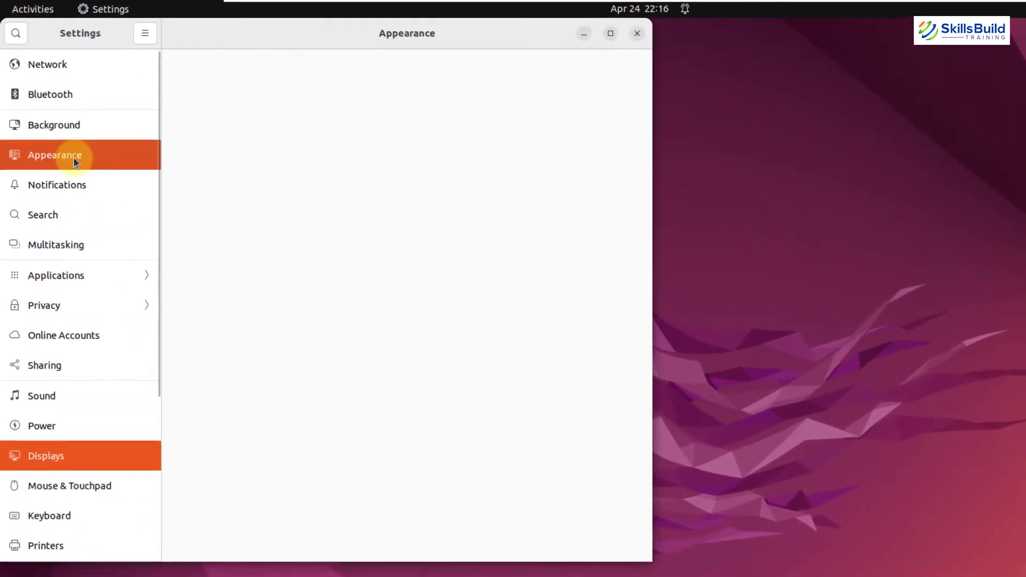
scroll(178, 324, "down", 2)
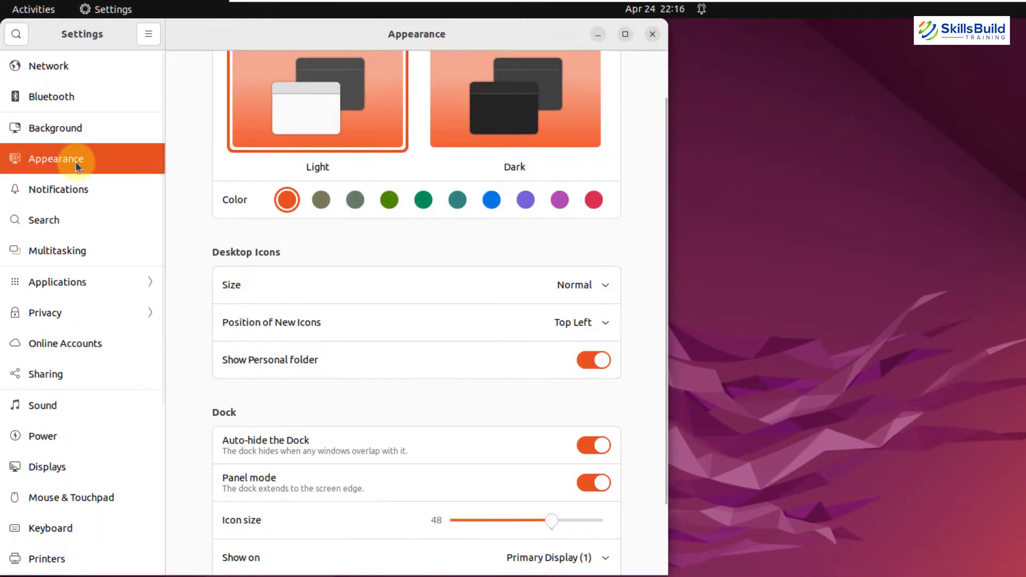
Switch dock auto-hide off and back on, then move the Settings window clear of the dock.
left_click(597, 447)
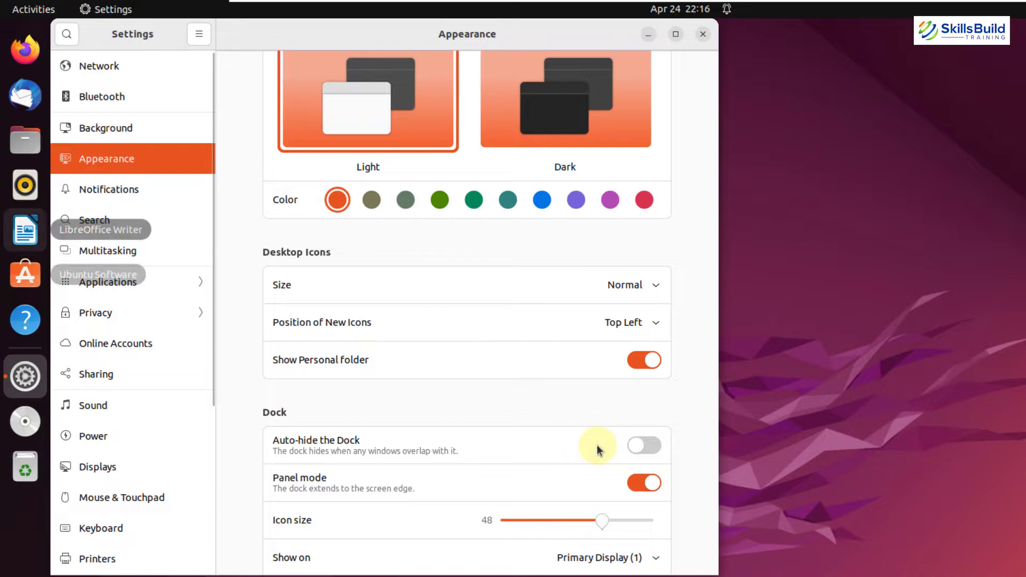
left_click(644, 446)
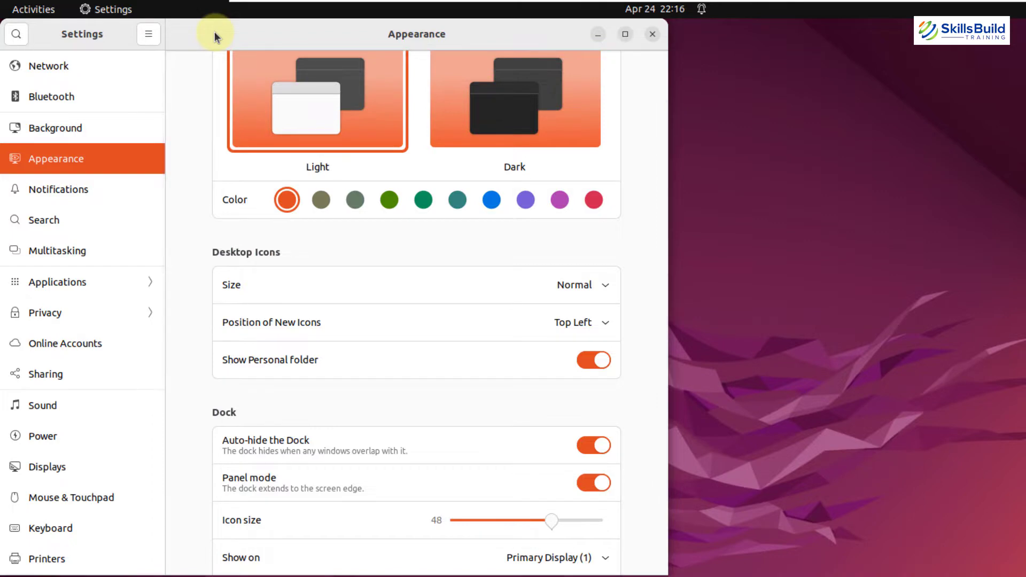
left_click_drag(216, 33, 327, 41)
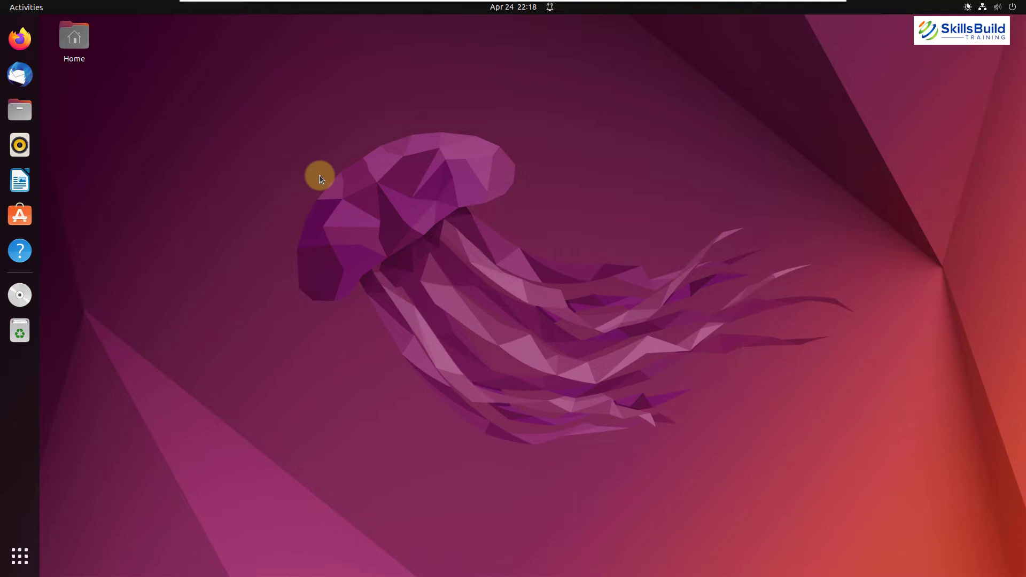
Open Display Settings from the desktop menu, view the About page, then call up the desktop menu again.
right_click(270, 190)
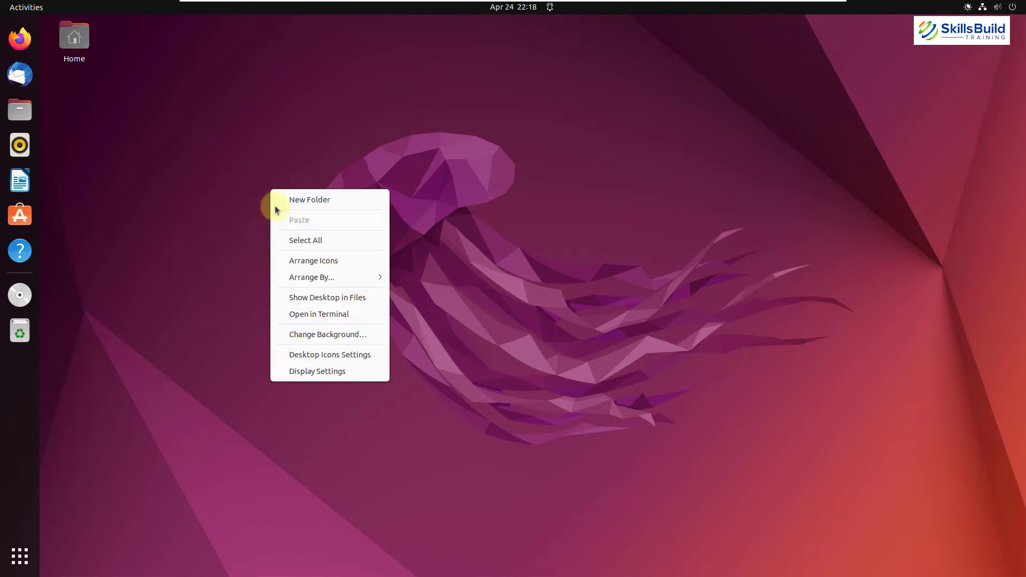
left_click(327, 374)
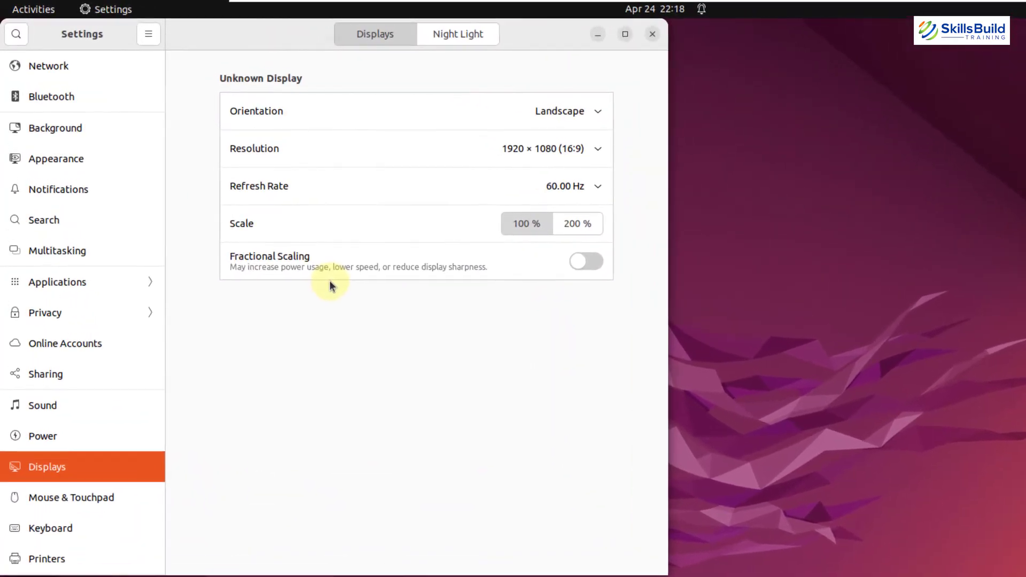
scroll(159, 460, "down", 5)
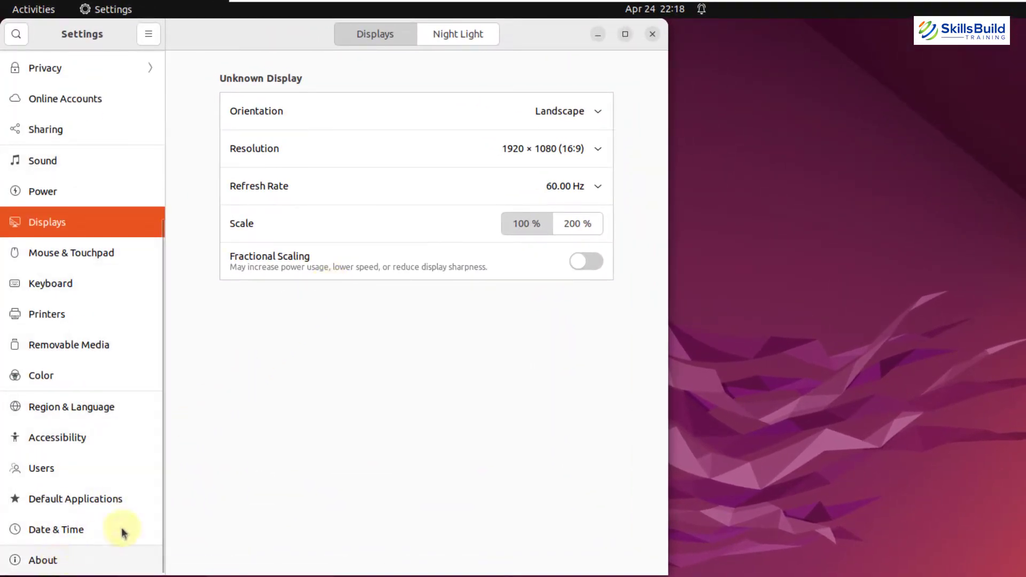
left_click(122, 558)
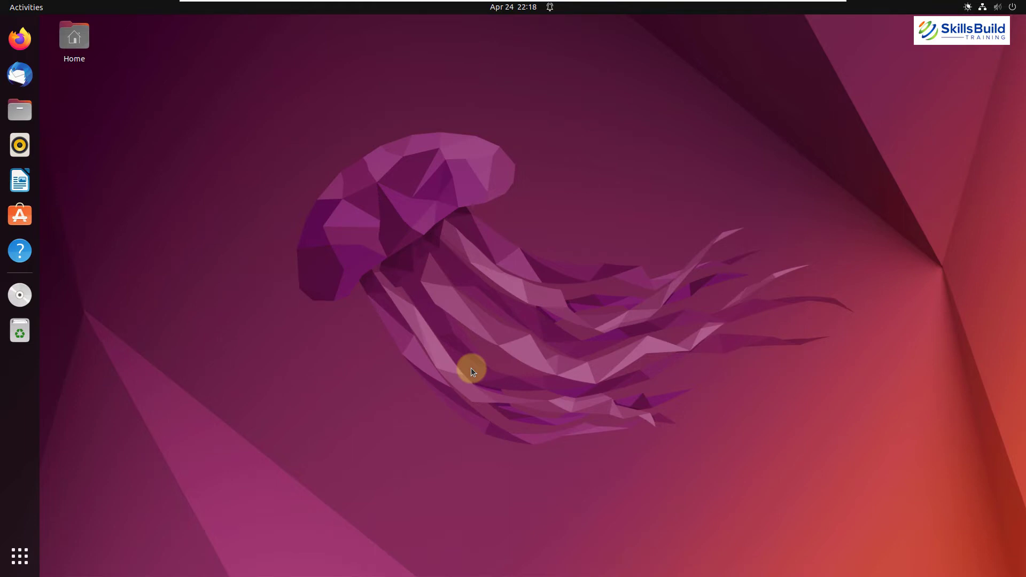
right_click(264, 199)
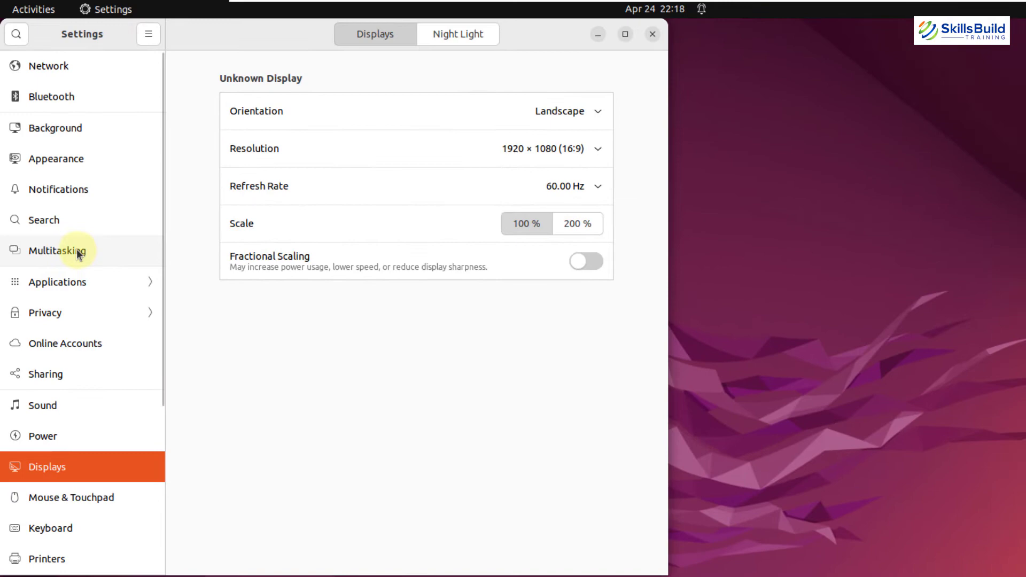
Show the Multitasking page with Hot Corner, Active Screen Edges and dynamic workspaces.
left_click(78, 251)
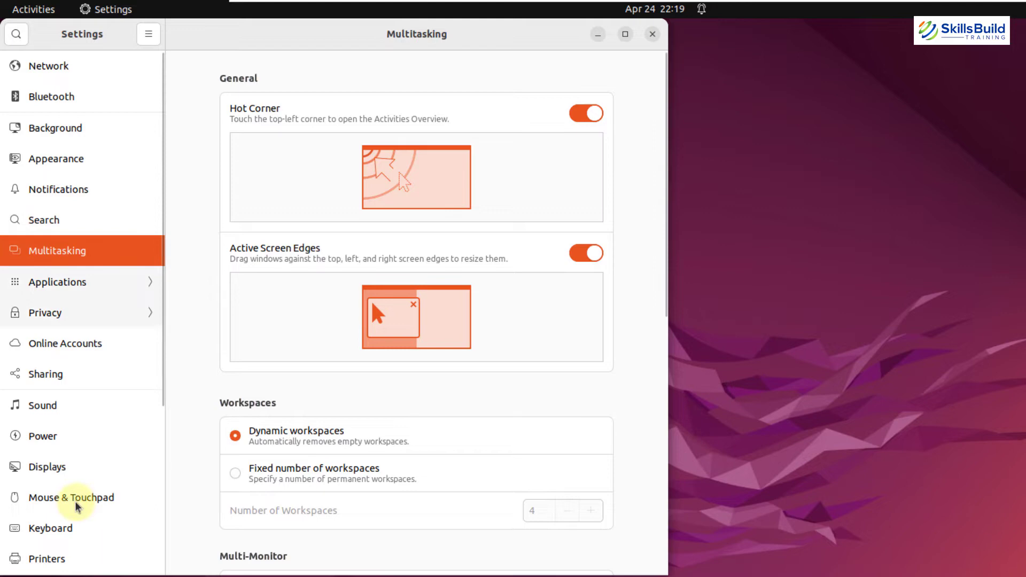
Go to Accessibility settings and switch on Enable Animations.
scroll(79, 511, "down", 5)
left_click(81, 438)
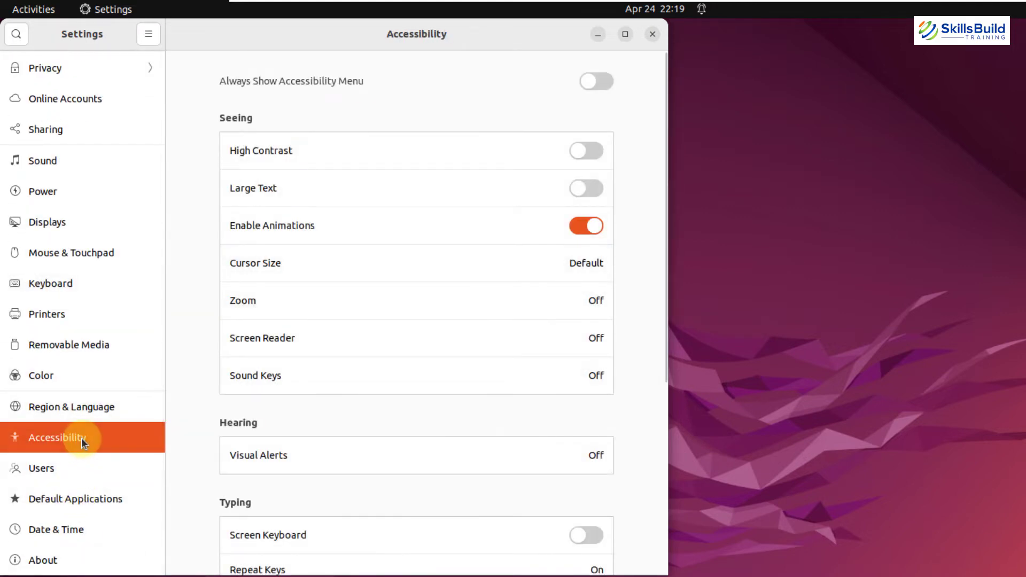
left_click(594, 226)
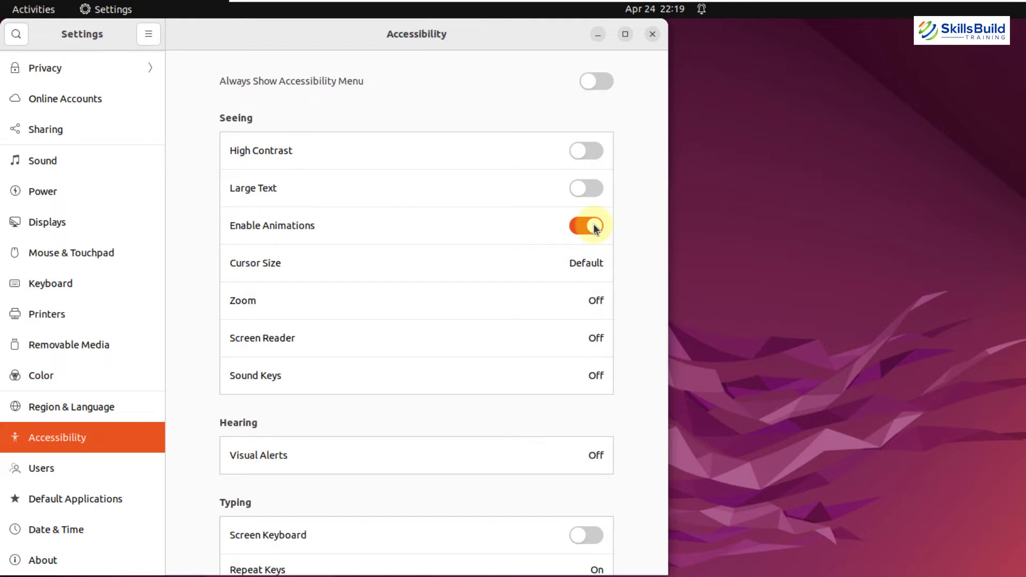
scroll(95, 260, "up", 5)
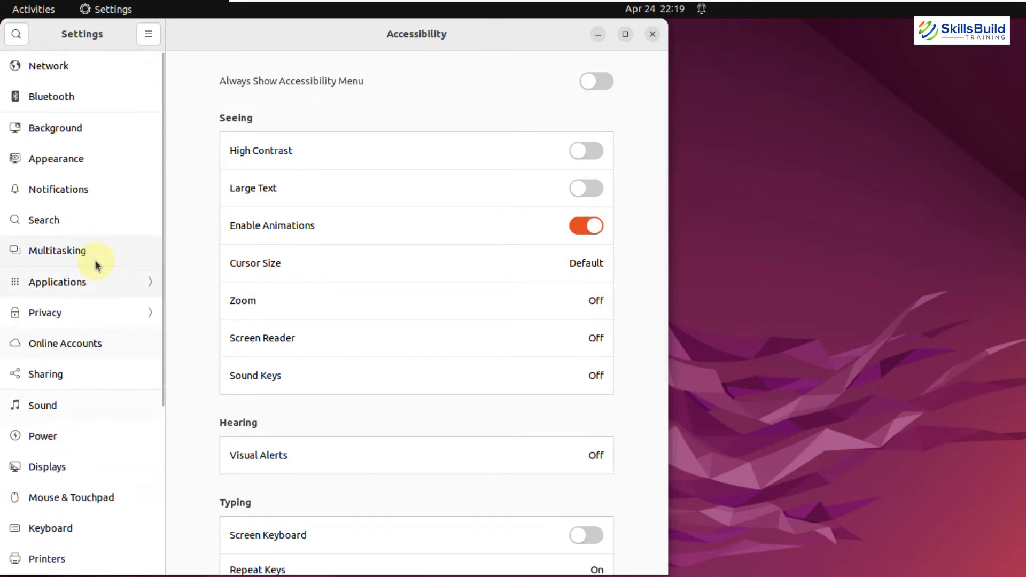
On the Appearance page, keep the position of new desktop icons at Top Left.
left_click(69, 165)
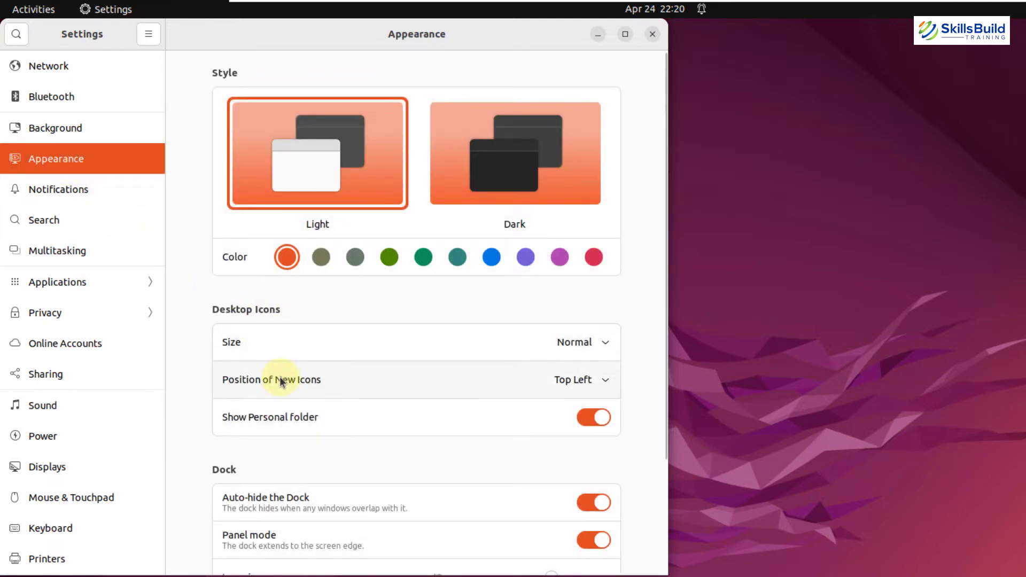
left_click(599, 381)
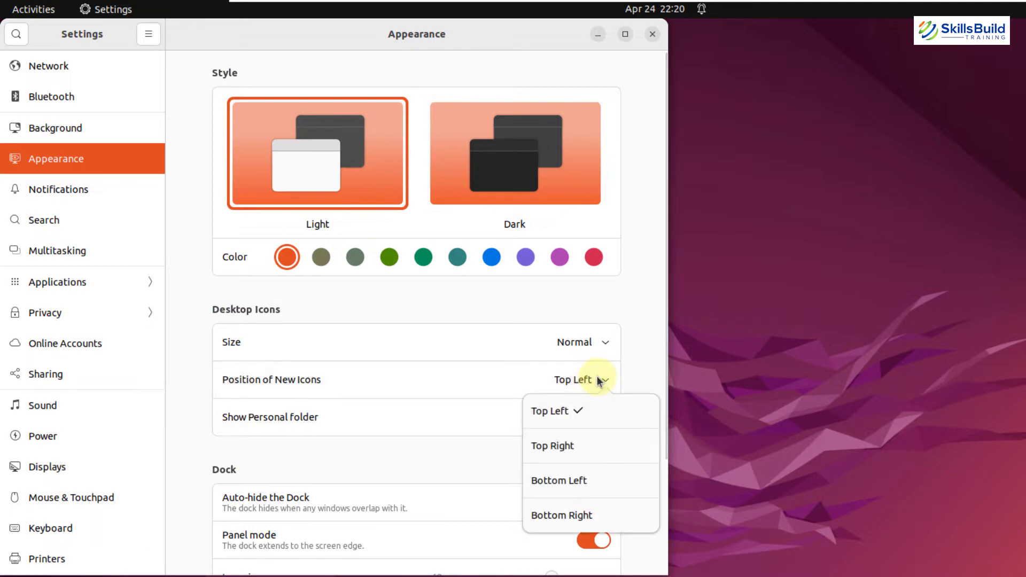
left_click(567, 416)
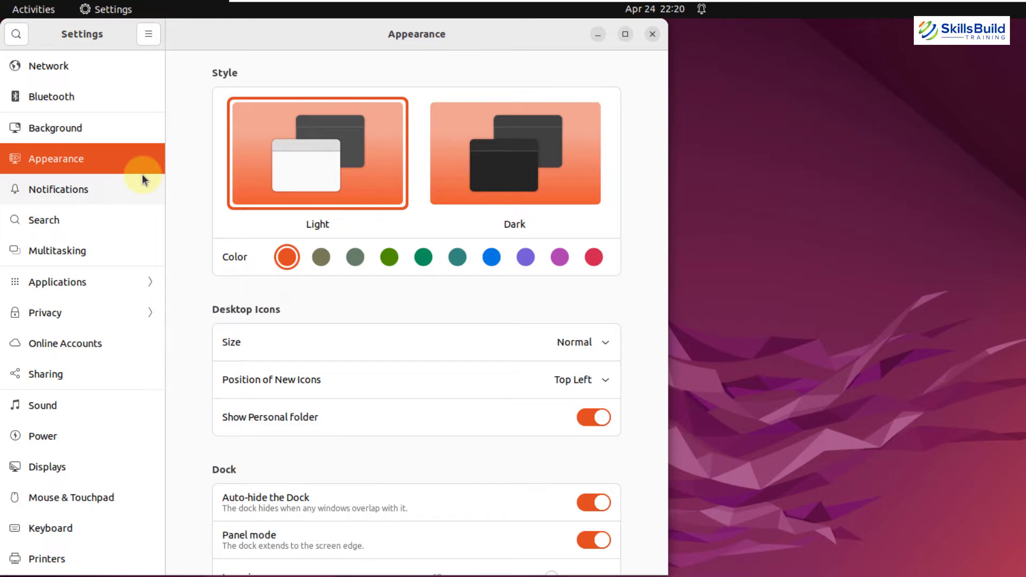
Switch off Show Trash in the dock behaviour options and close that dialog.
left_click_drag(251, 40, 421, 83)
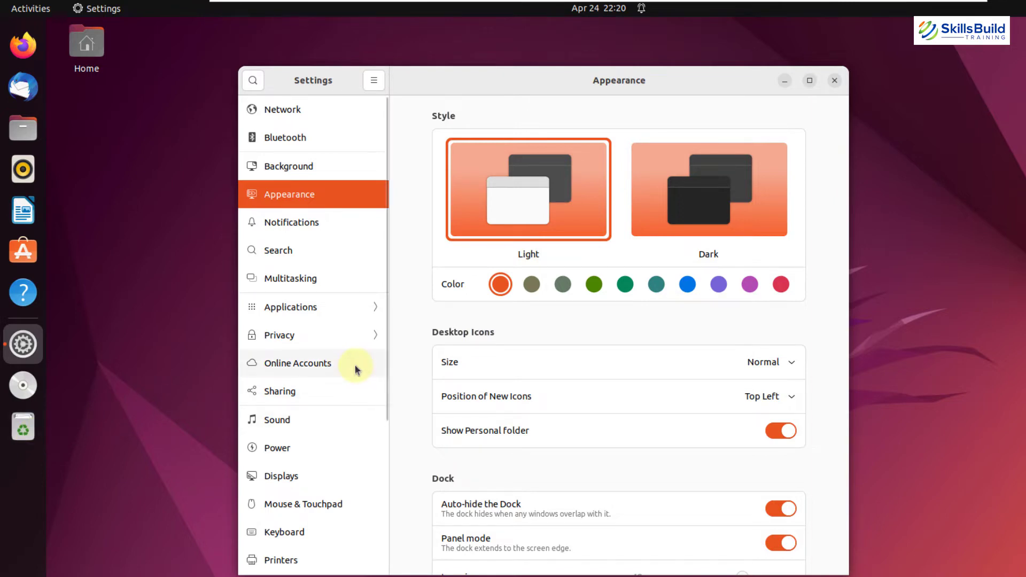
scroll(566, 310, "down", 5)
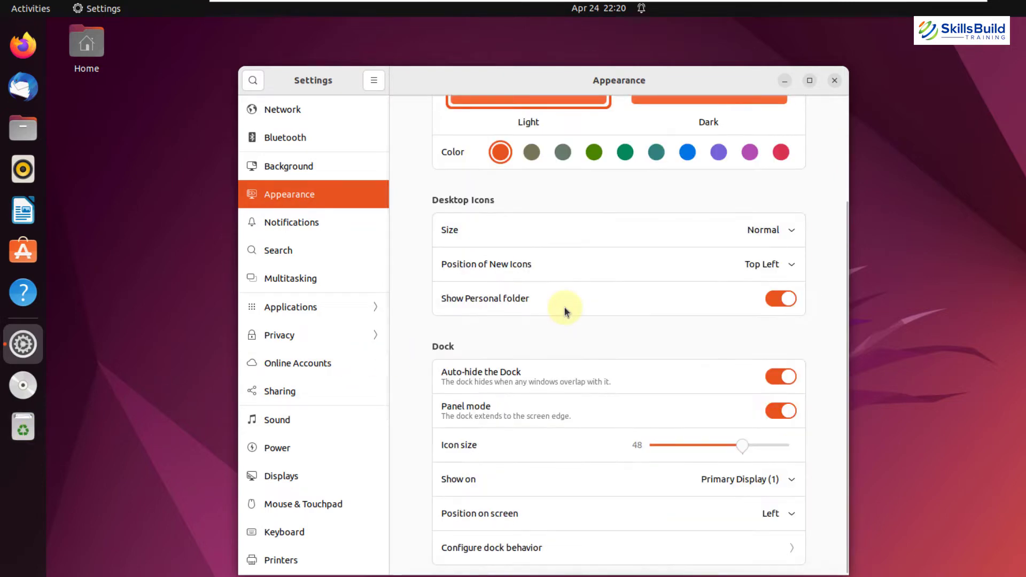
left_click(506, 554)
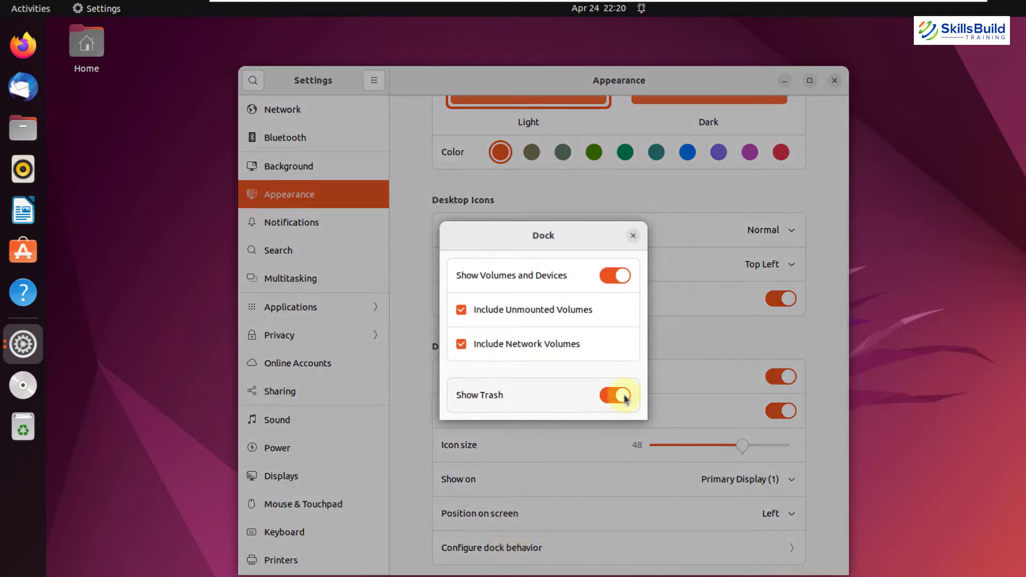
left_click(622, 396)
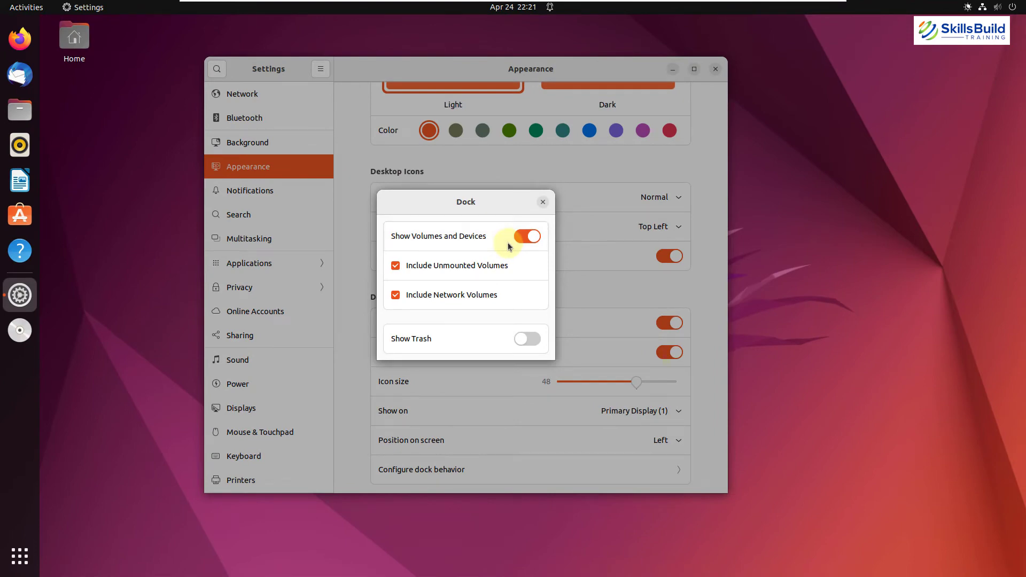
left_click(542, 202)
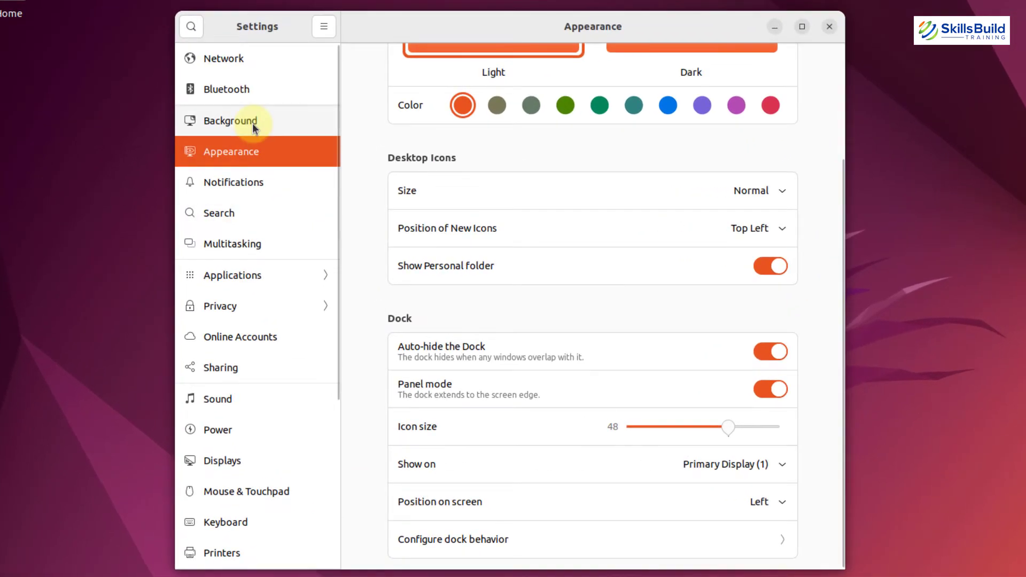
On the Background page, try the grey jellyfish wallpaper, then switch back to the purple jellyfish.
left_click(264, 144)
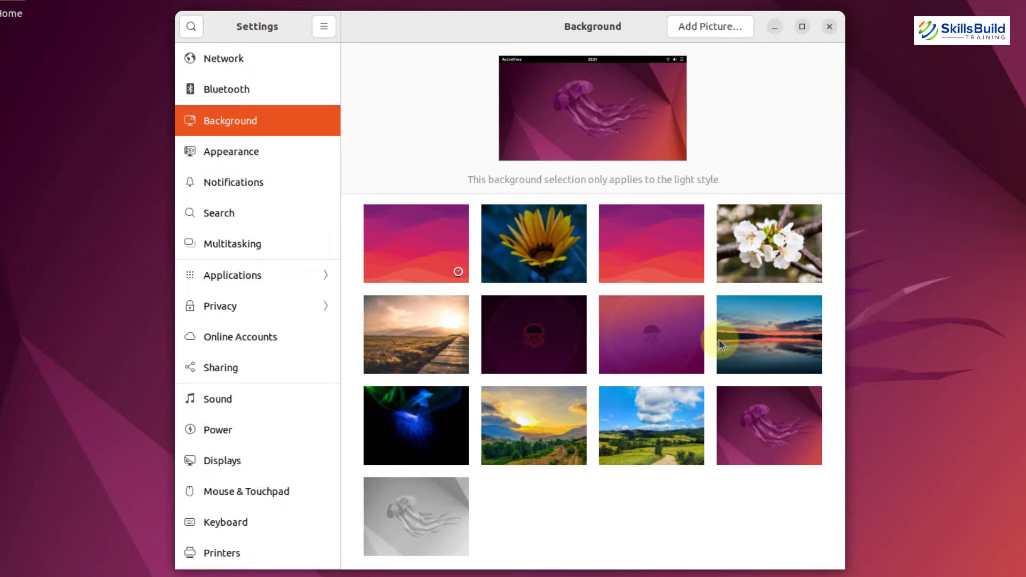
left_click(748, 418)
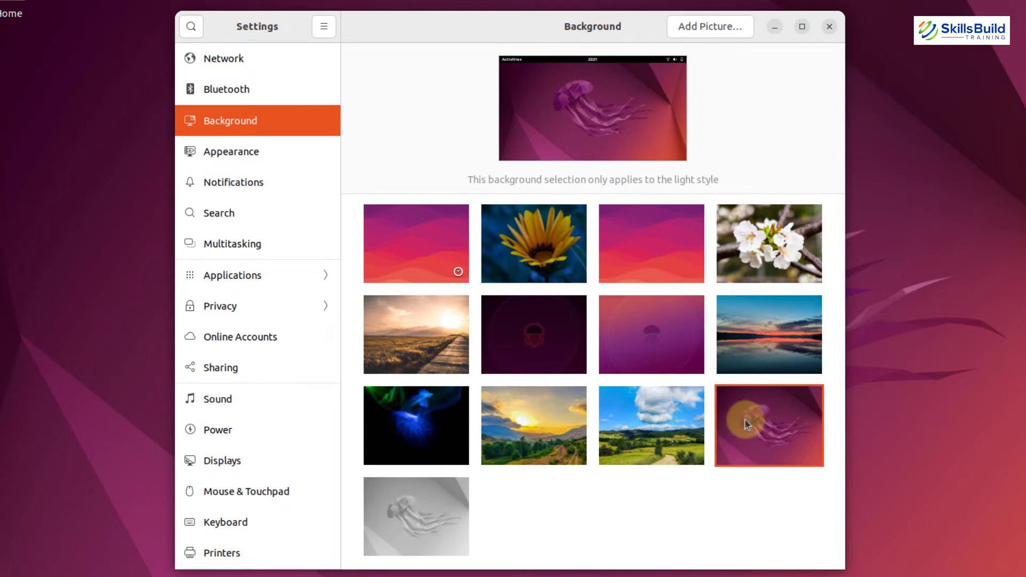
left_click(416, 517)
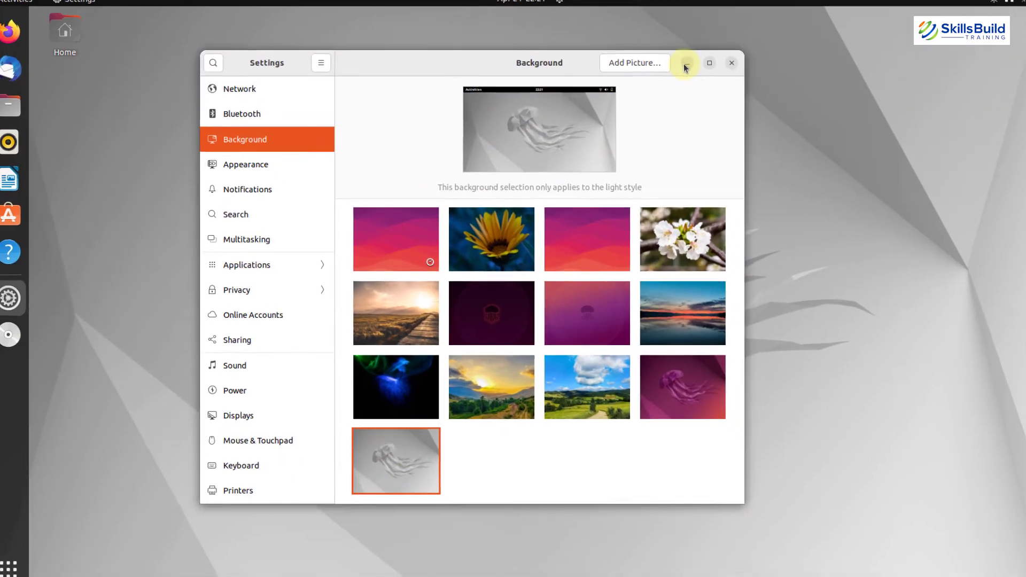
left_click(685, 63)
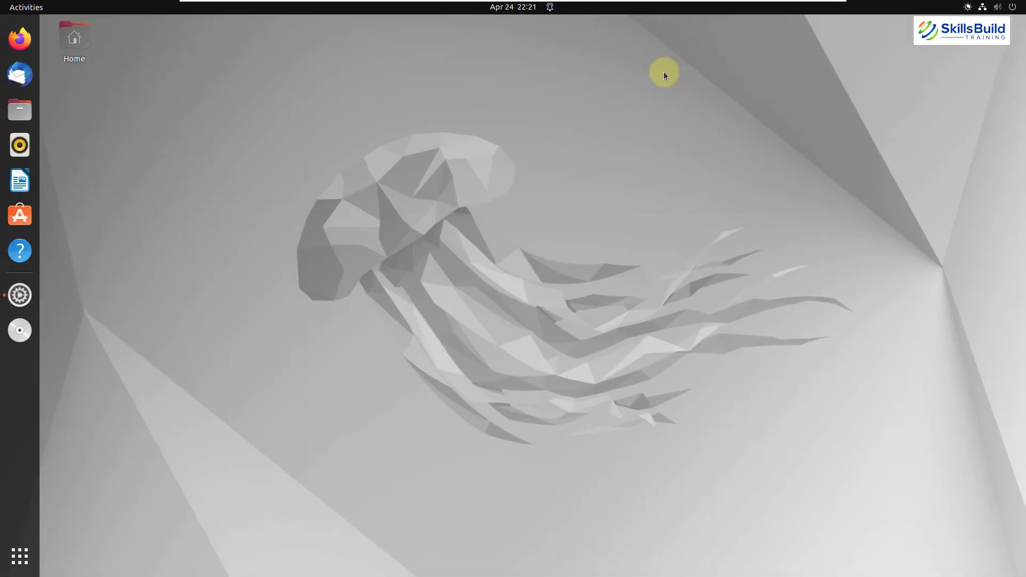
left_click(17, 298)
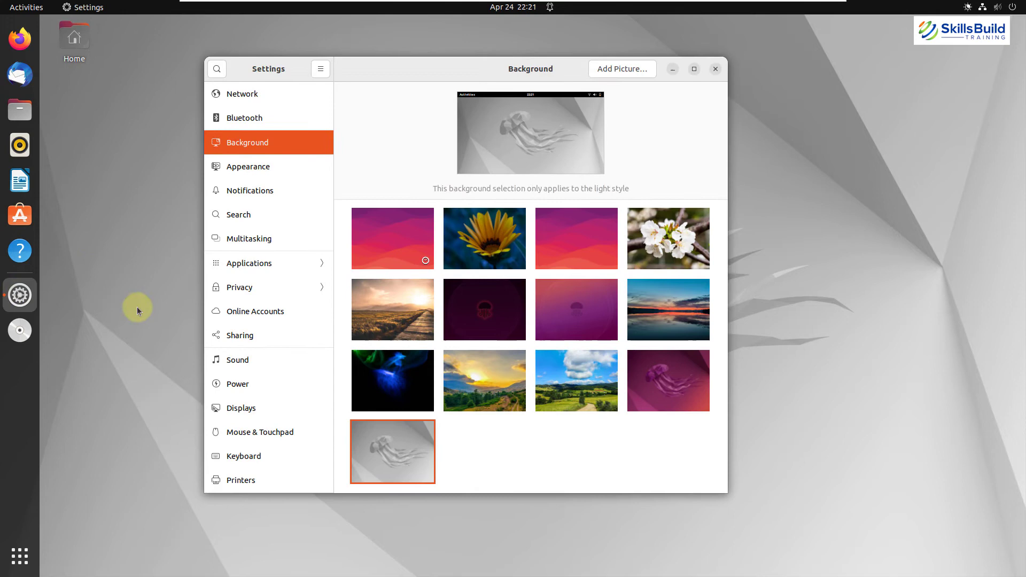
left_click(662, 378)
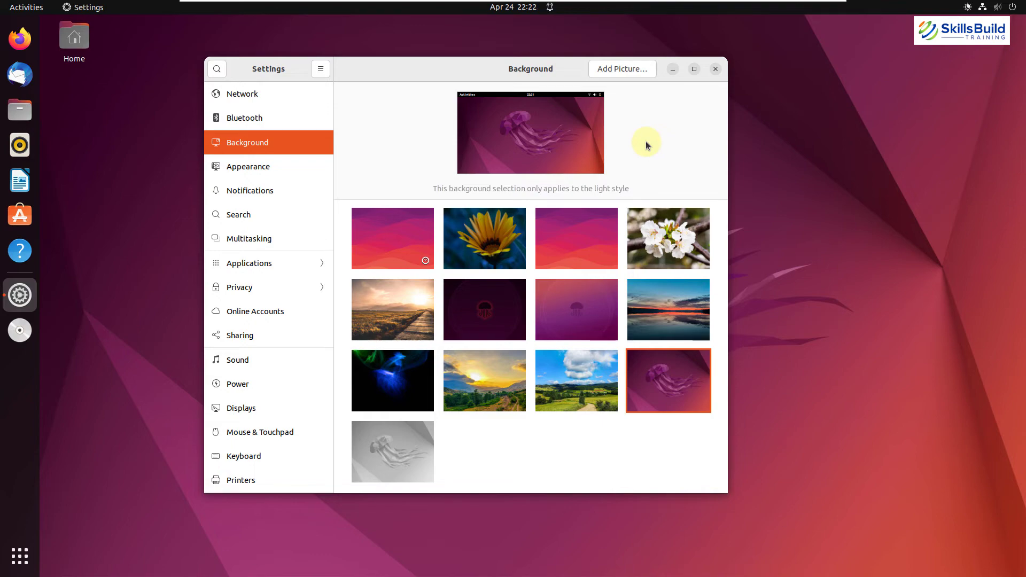
scroll(269, 321, "down", 5)
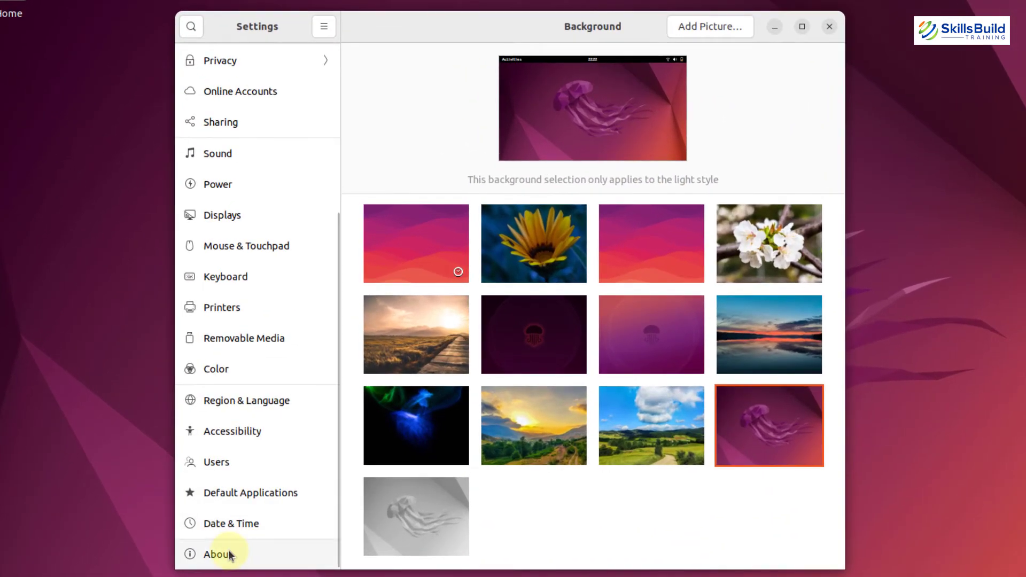
View the About page showing Ubuntu 22.04 LTS, 64-bit, GNOME 42.0 on Wayland.
left_click(230, 554)
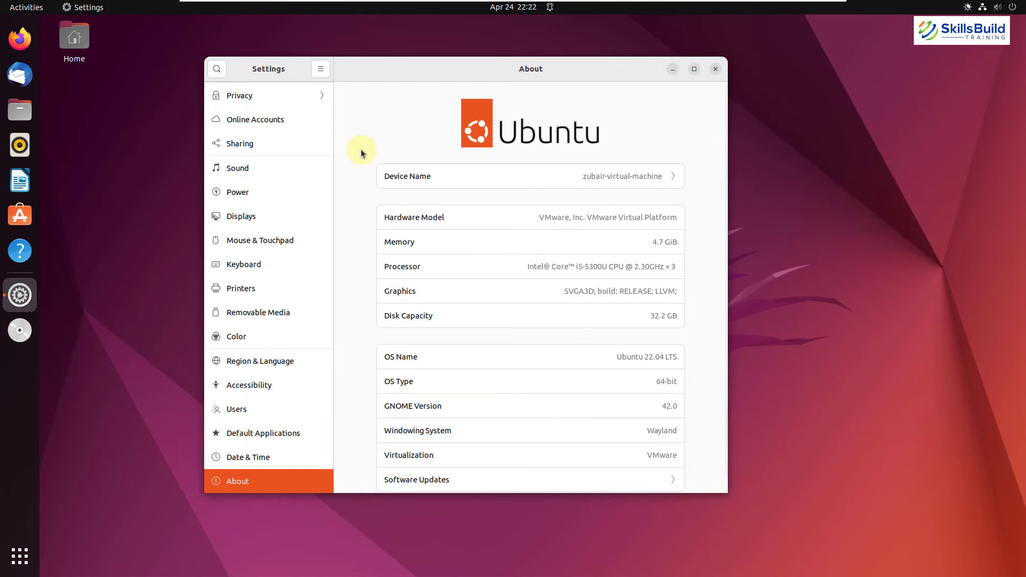
Close Settings, launch Ubuntu Software and browse its Categories and New & Updated sections.
left_click(715, 68)
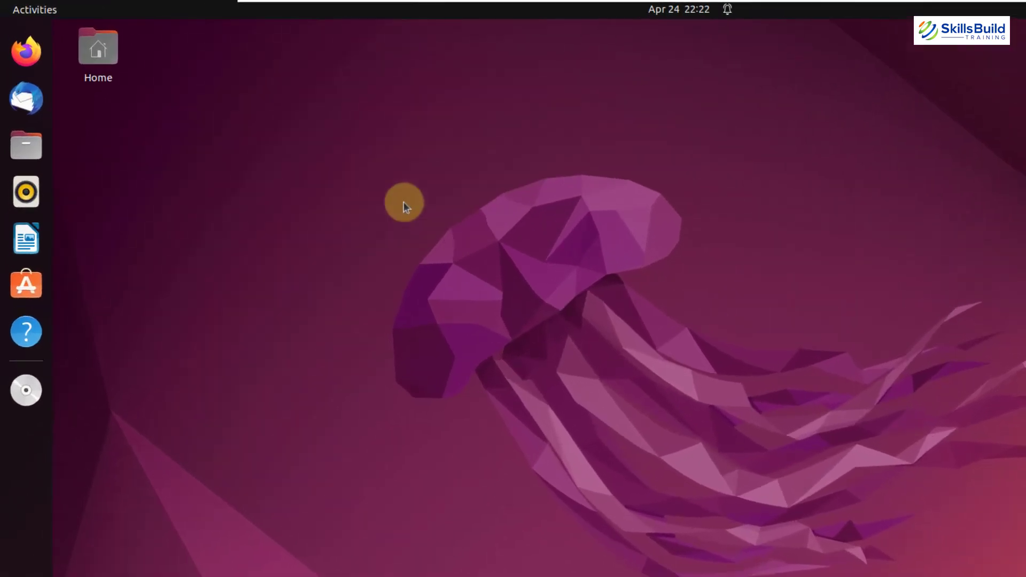
left_click(28, 210)
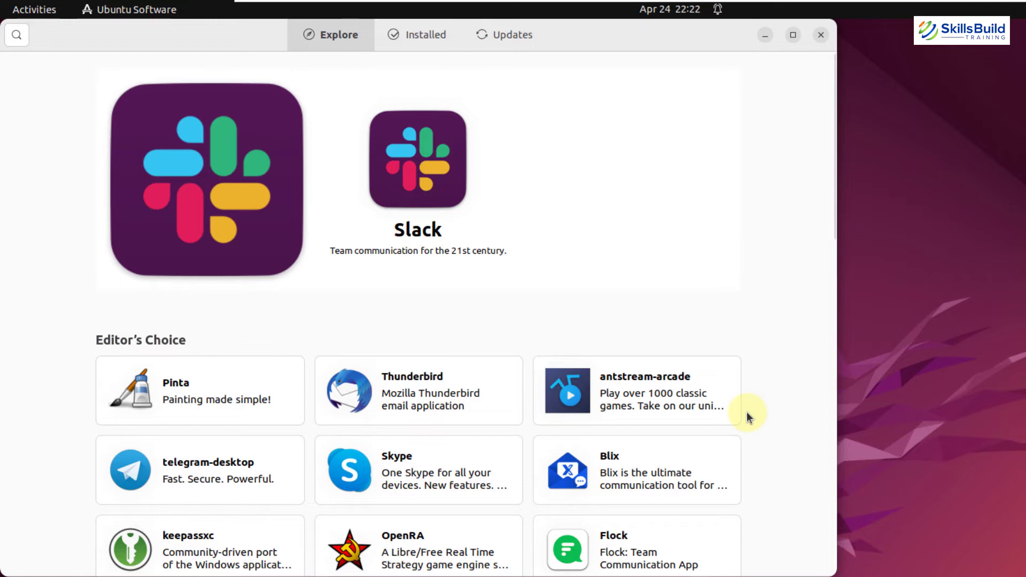
scroll(748, 417, "down", 8)
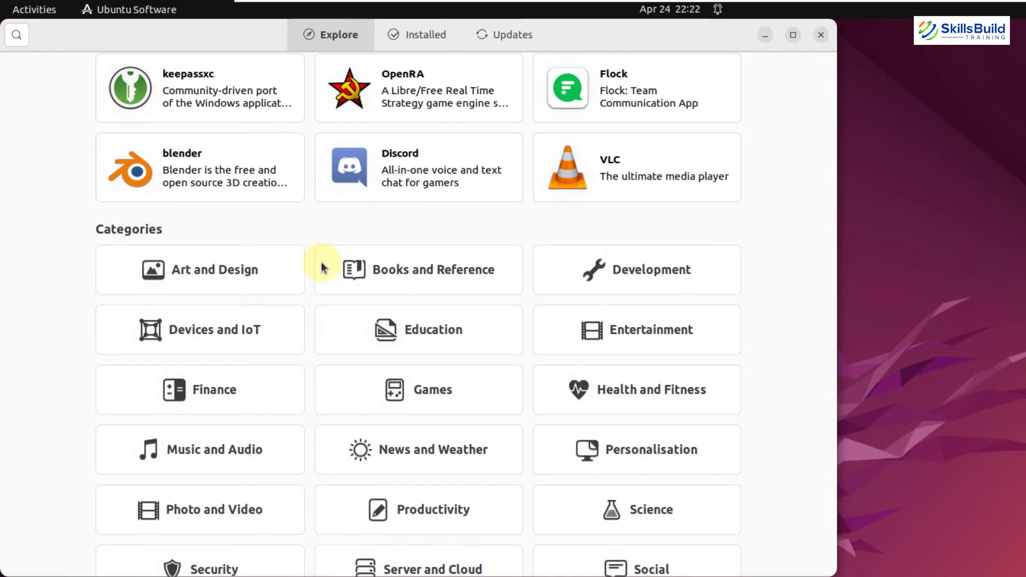
scroll(322, 262, "down", 10)
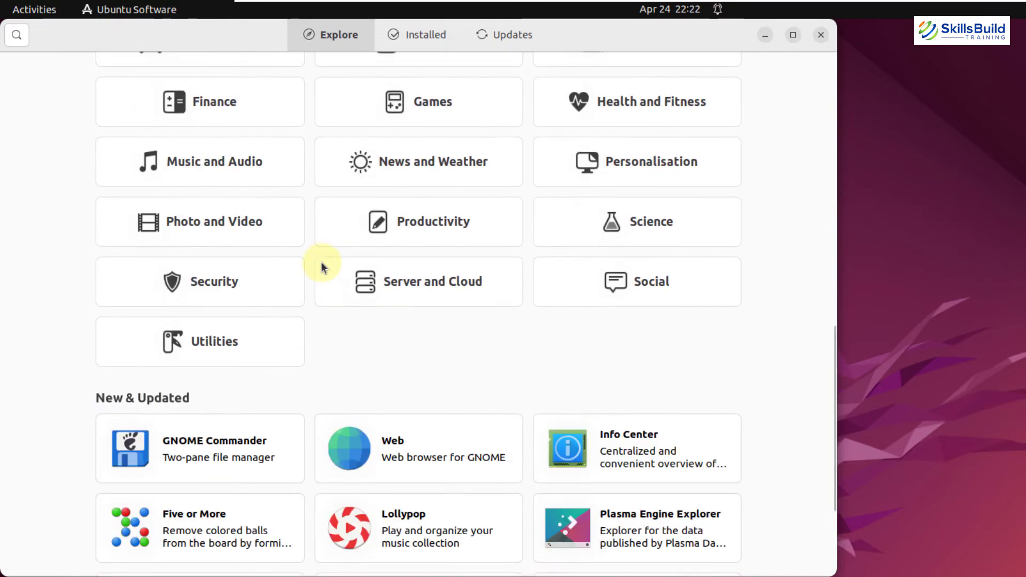
scroll(778, 328, "down", 2)
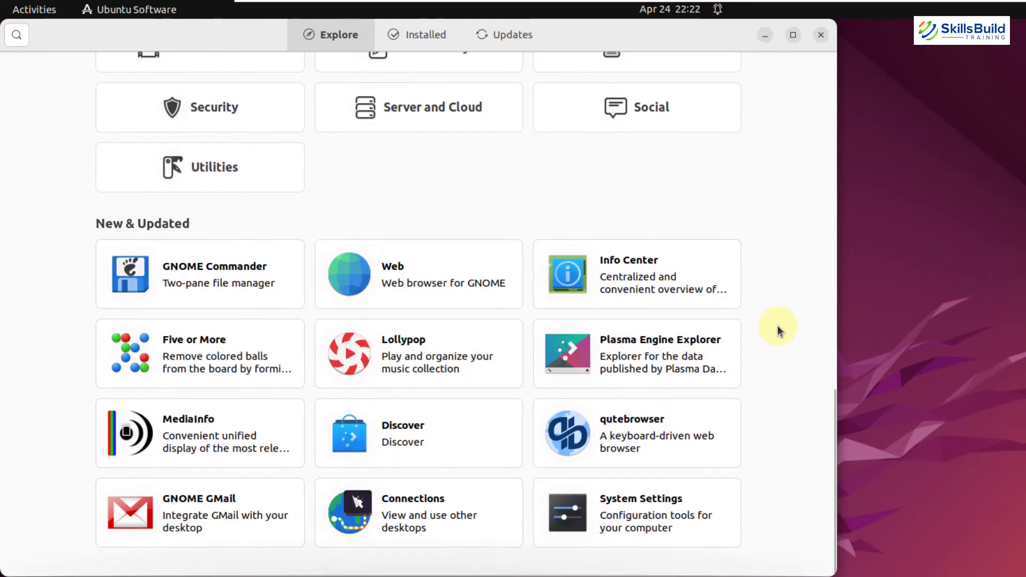
scroll(777, 325, "up", 15)
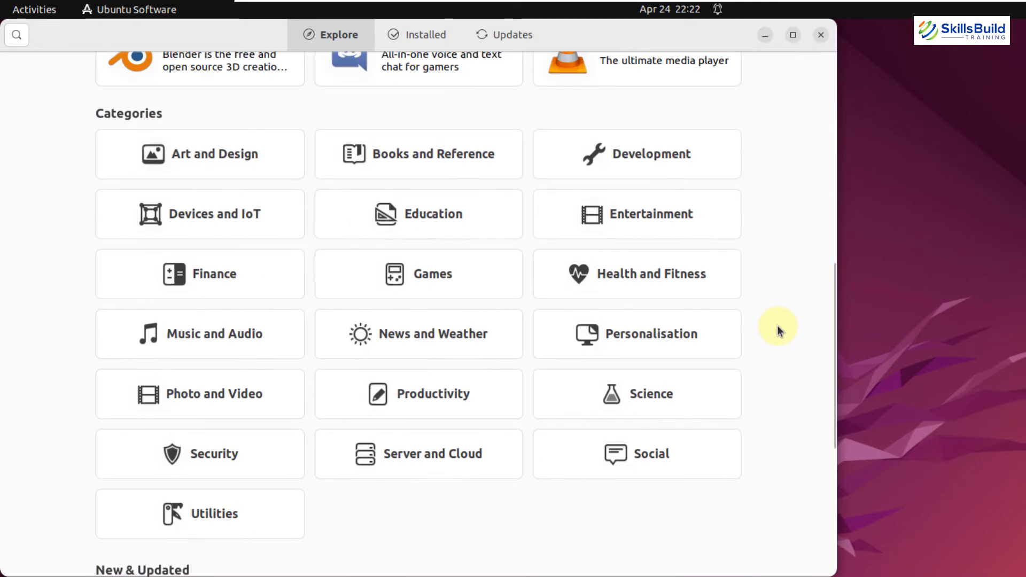
scroll(777, 325, "up", 4)
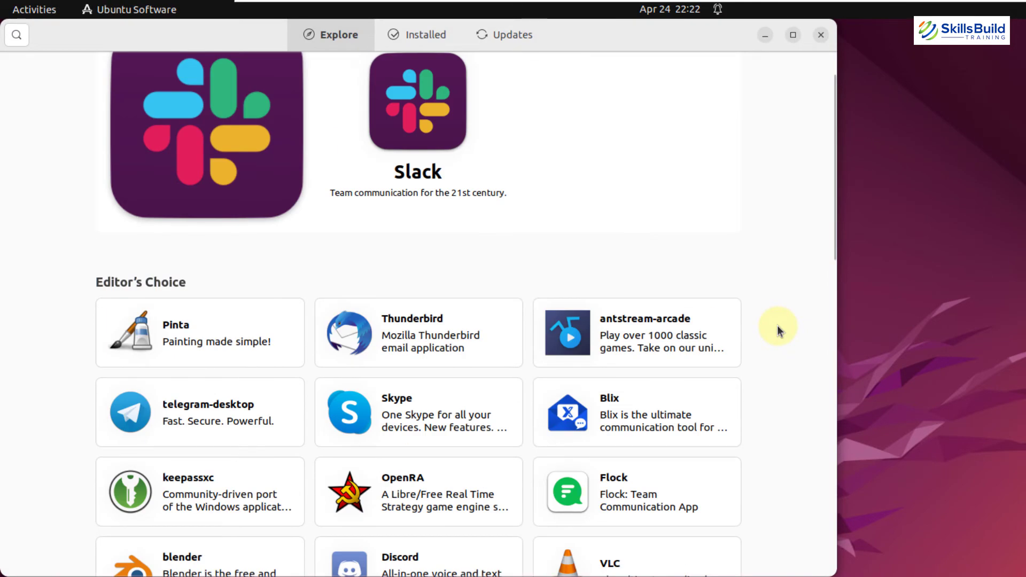
Close the Ubuntu Software window, leaving the empty jellyfish desktop.
left_click(821, 35)
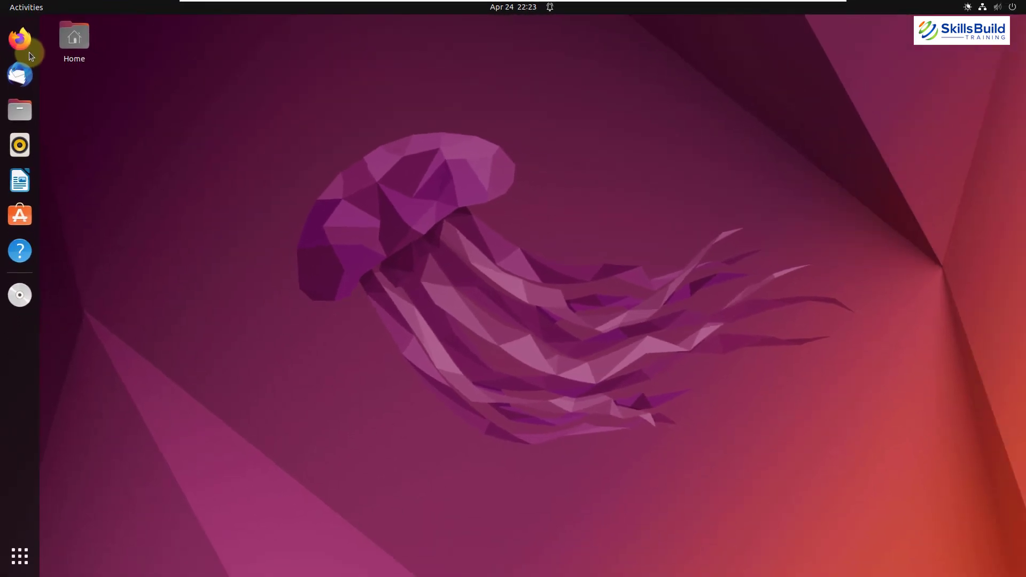
Launch Take a Screenshot by searching 'scree' in the Activities overview.
key("super")
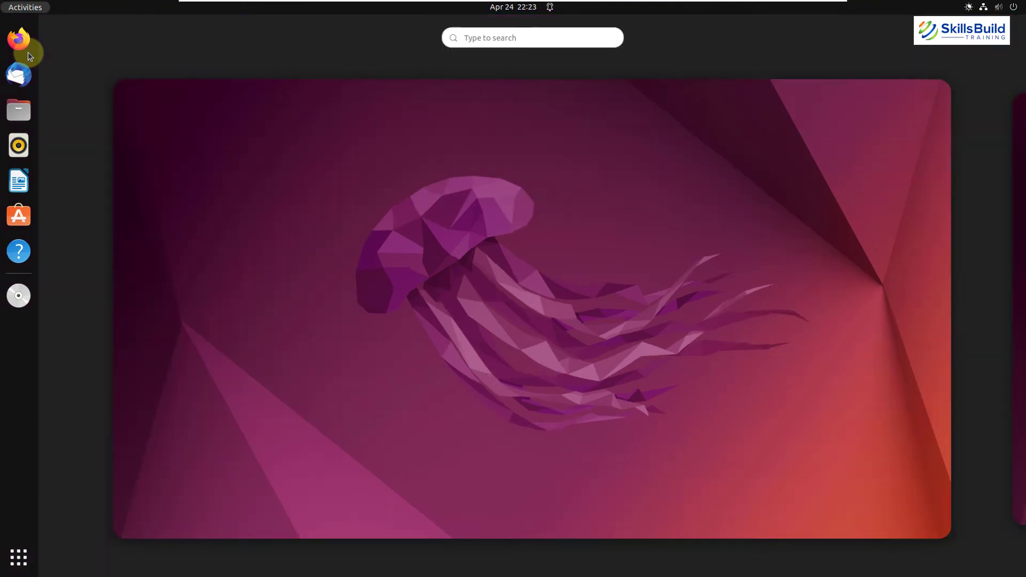
type("scree")
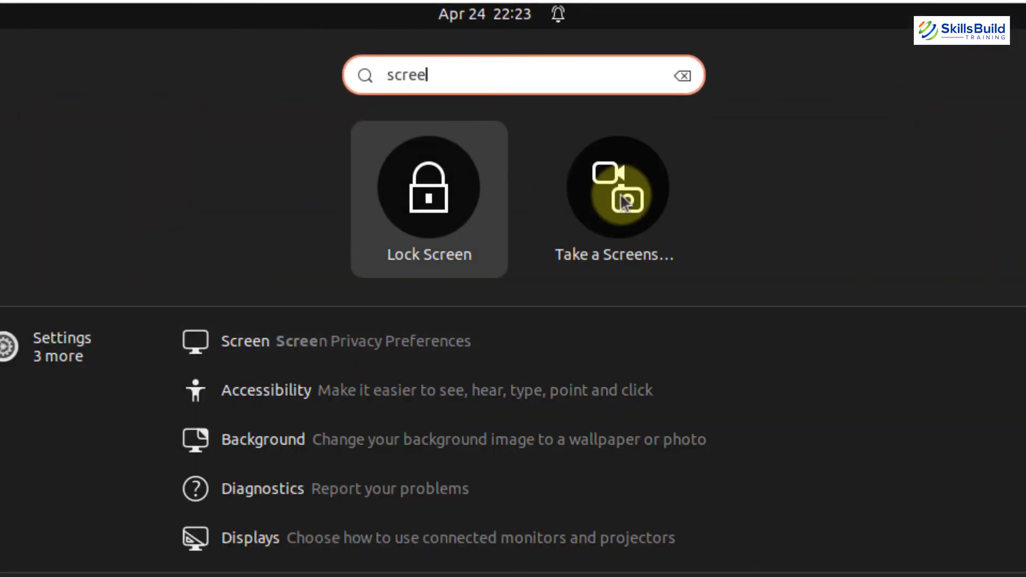
left_click(626, 202)
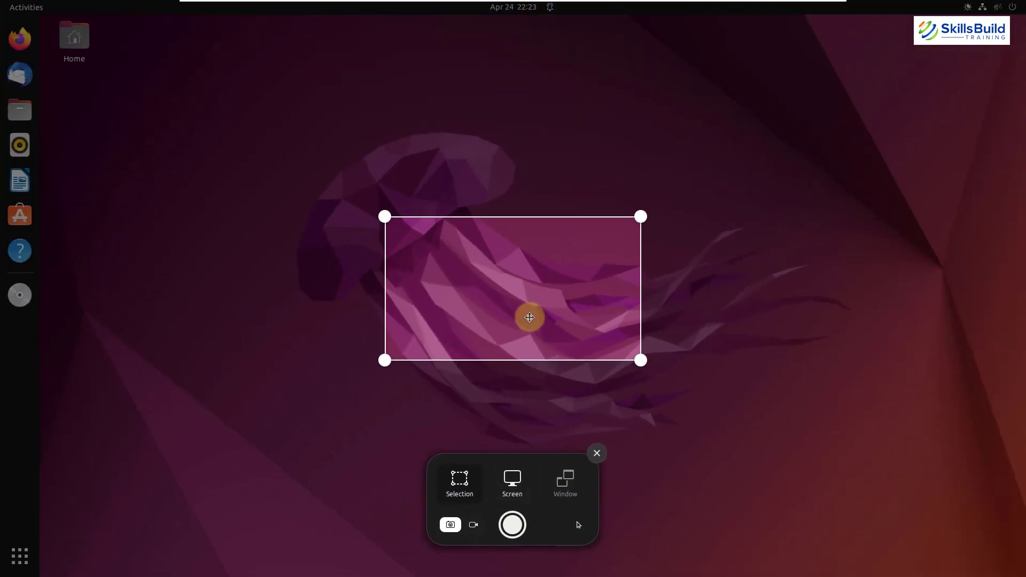
Move the selection to the top-left and fit it around the Home icon, briefly trying Screen mode.
left_click_drag(529, 317, 188, 112)
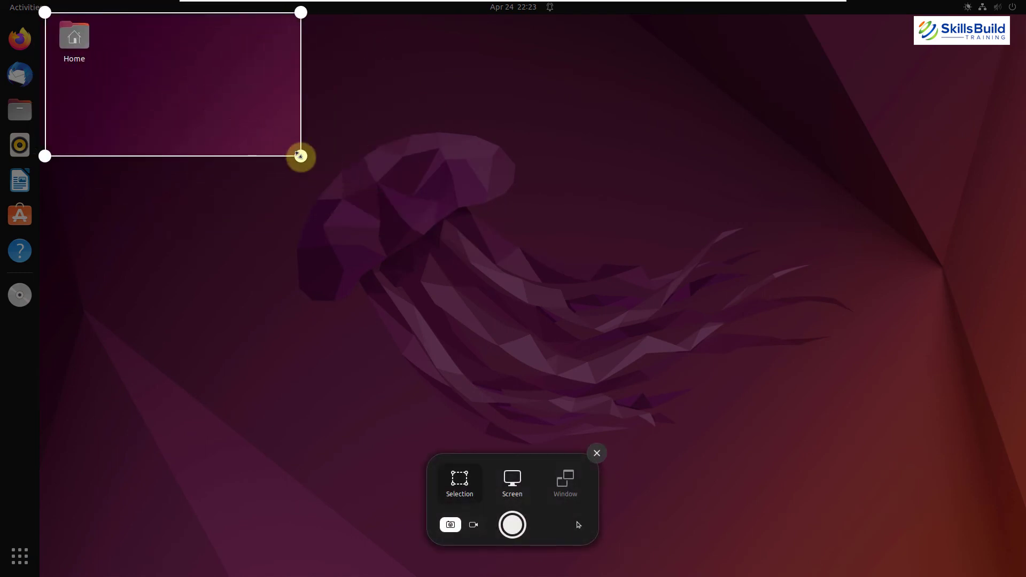
mouse_move(300, 156)
left_mouse_down()
mouse_move(813, 381)
mouse_move(1021, 501)
mouse_move(804, 366)
mouse_move(105, 11)
mouse_move(147, 94)
mouse_move(283, 149)
left_mouse_up()
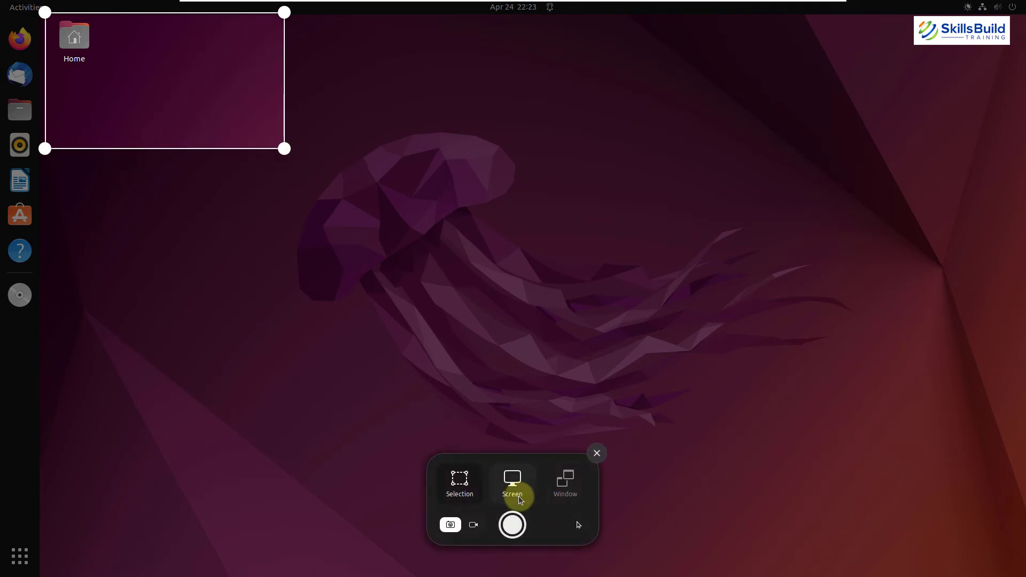
left_click(514, 479)
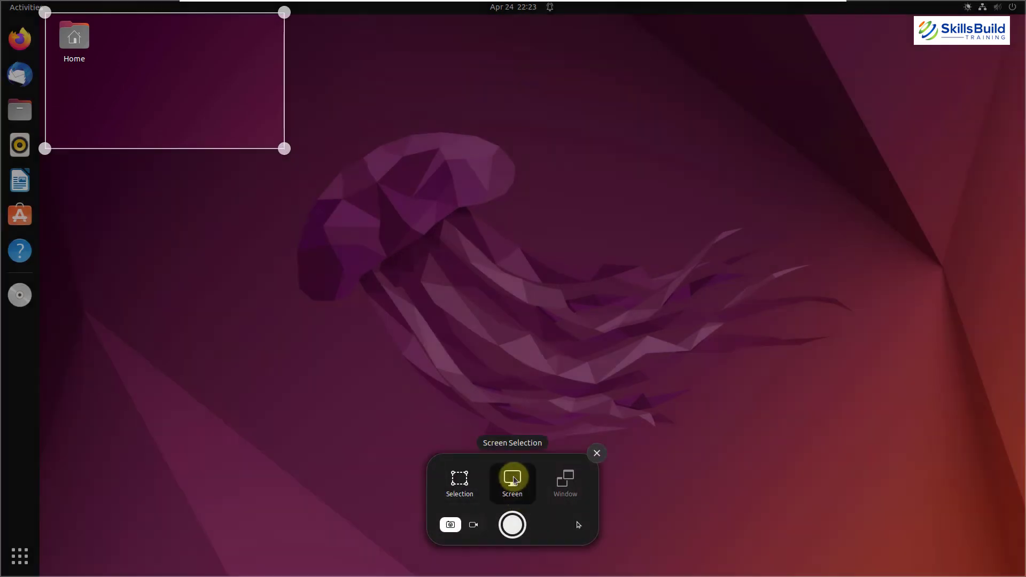
left_click(469, 480)
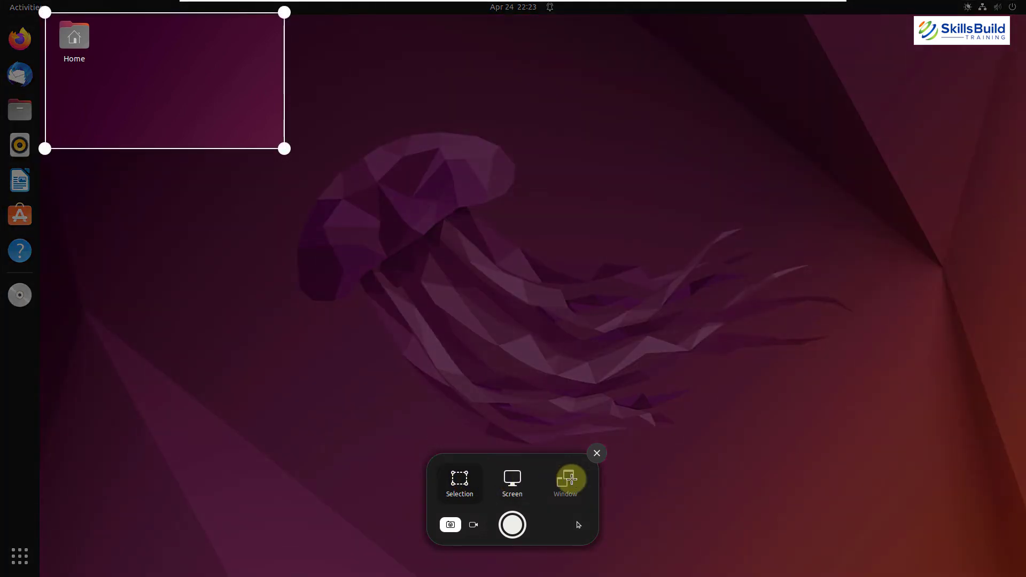
Enlarge the selection over the jellyfish head and capture it as a screenshot after trying screencast mode.
left_click(474, 525)
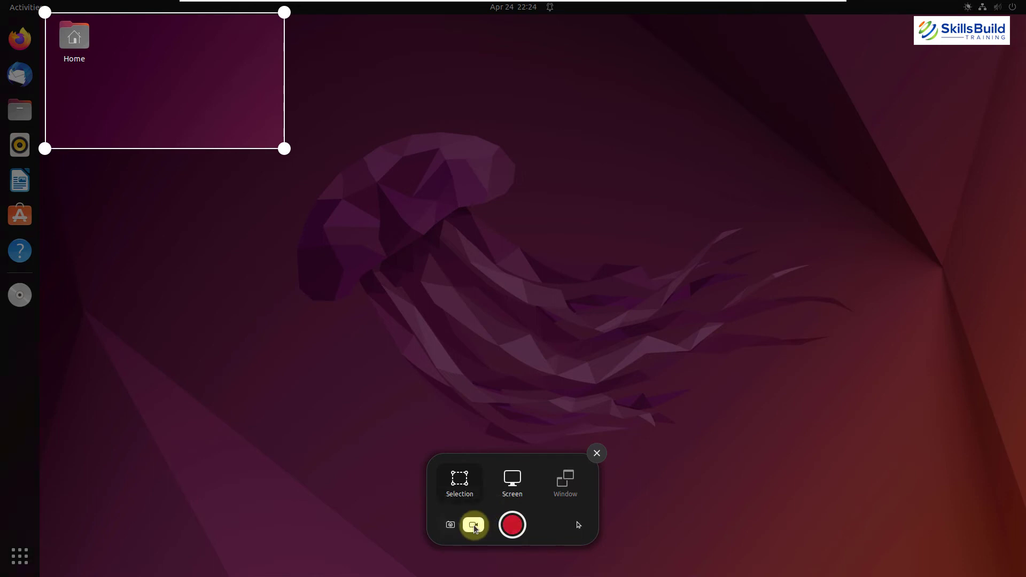
left_click_drag(284, 148, 565, 360)
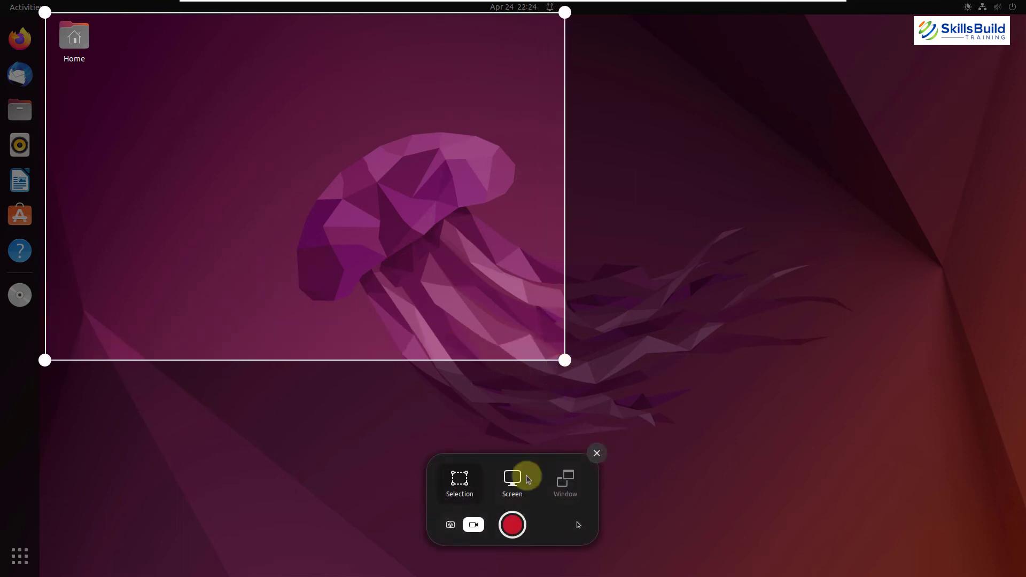
left_click(512, 526)
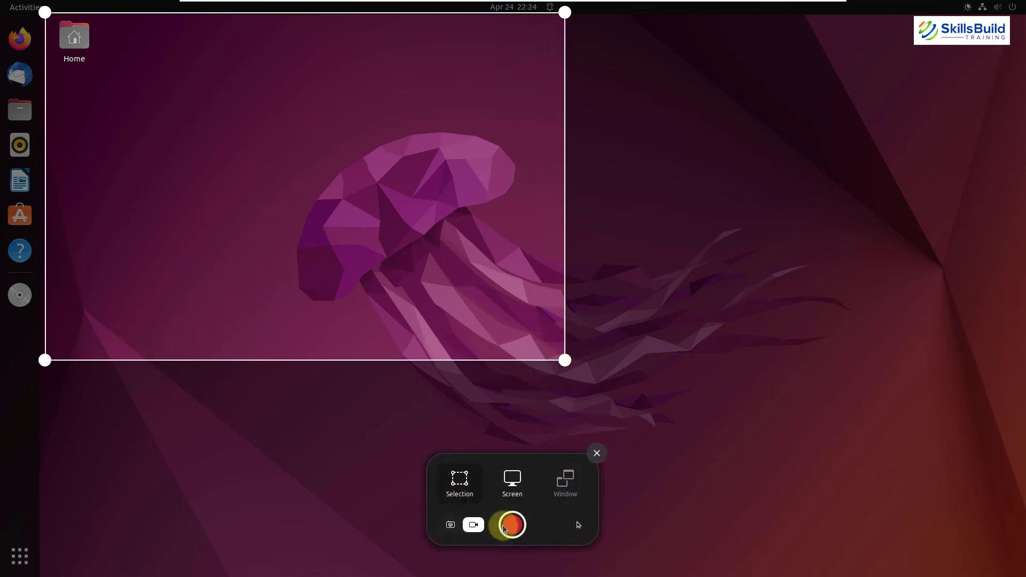
left_click(449, 525)
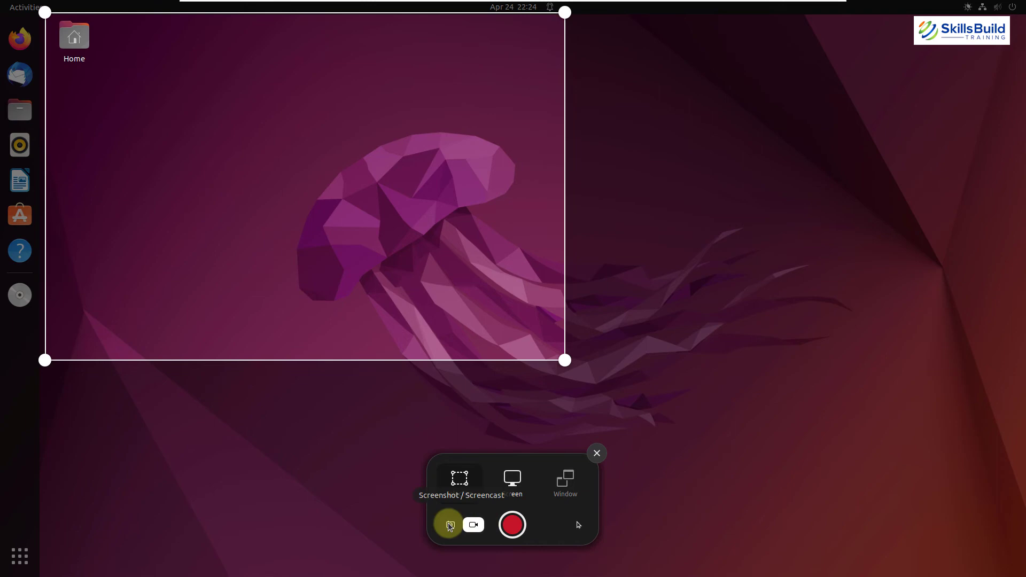
left_click(510, 524)
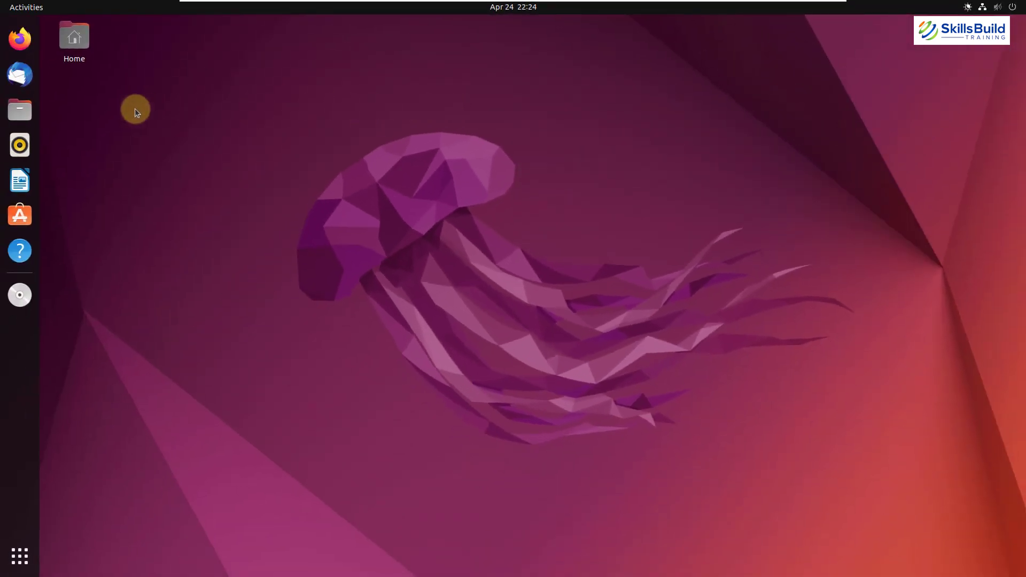
Open the Pictures > Screenshots folder in Files.
left_click(20, 110)
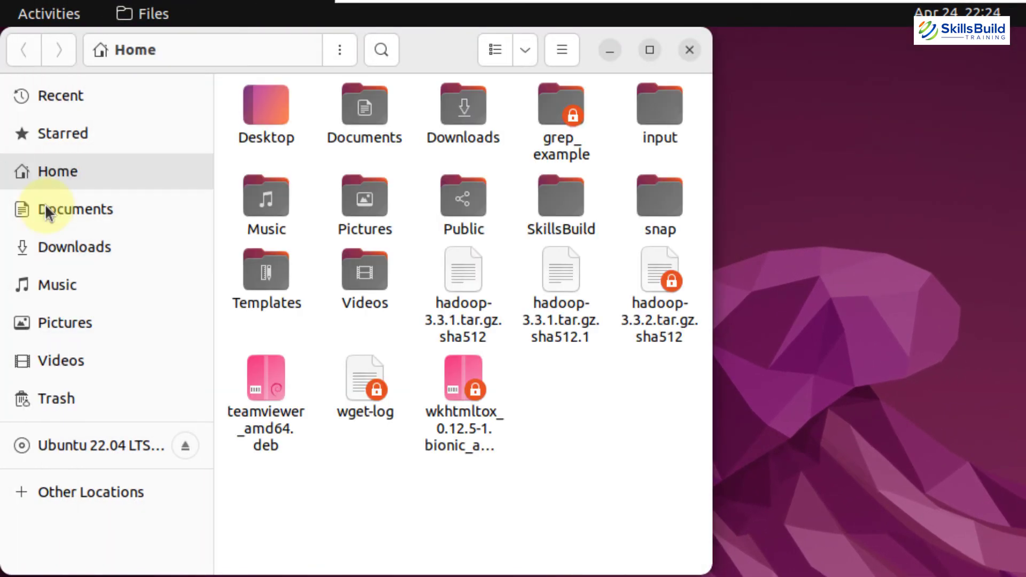
left_click(126, 319)
double_click(302, 106)
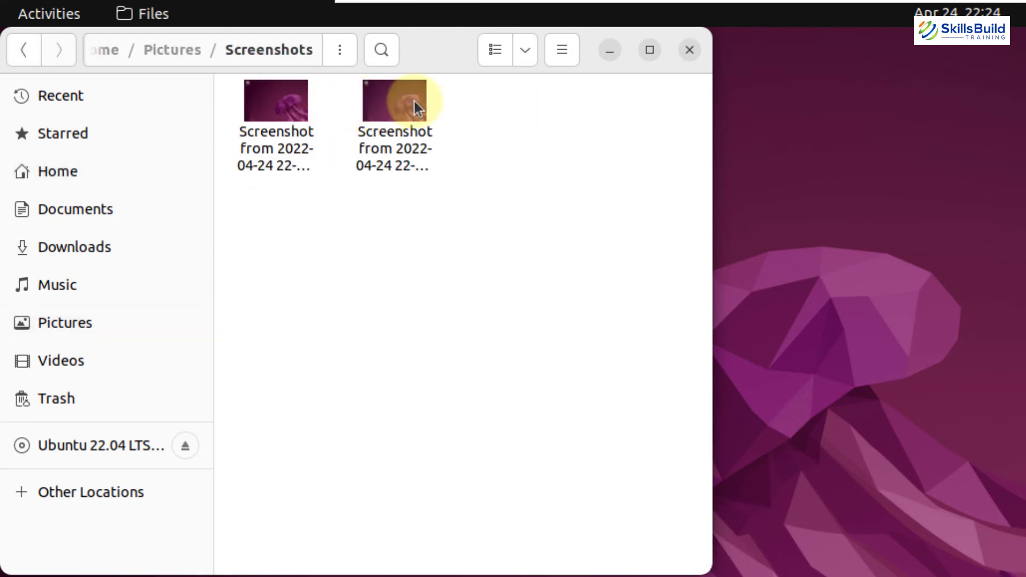
Permanently delete both screenshots, close Files, and open a new Terminal window.
left_click_drag(525, 195, 256, 130)
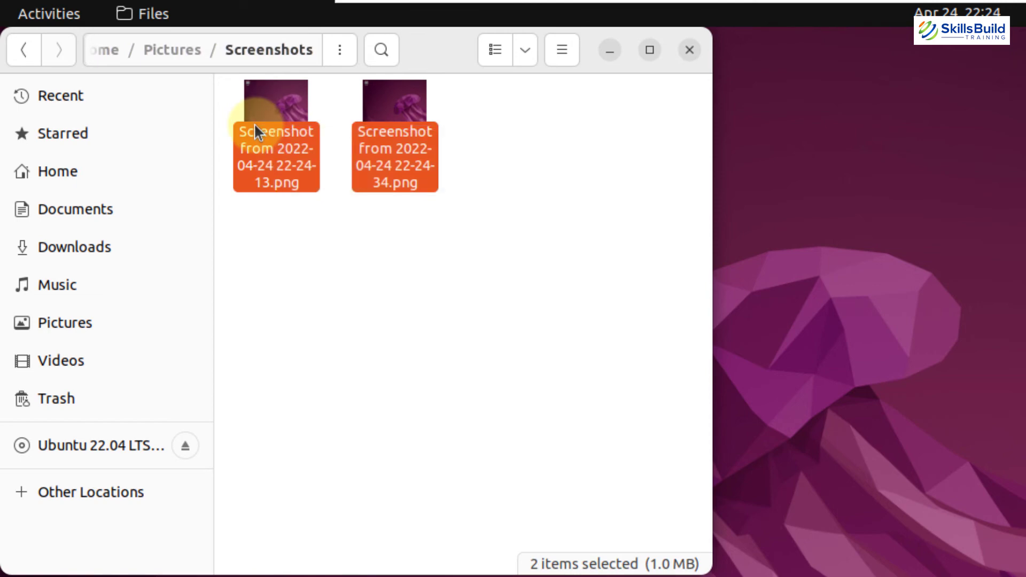
key("shift+Delete")
key("Return")
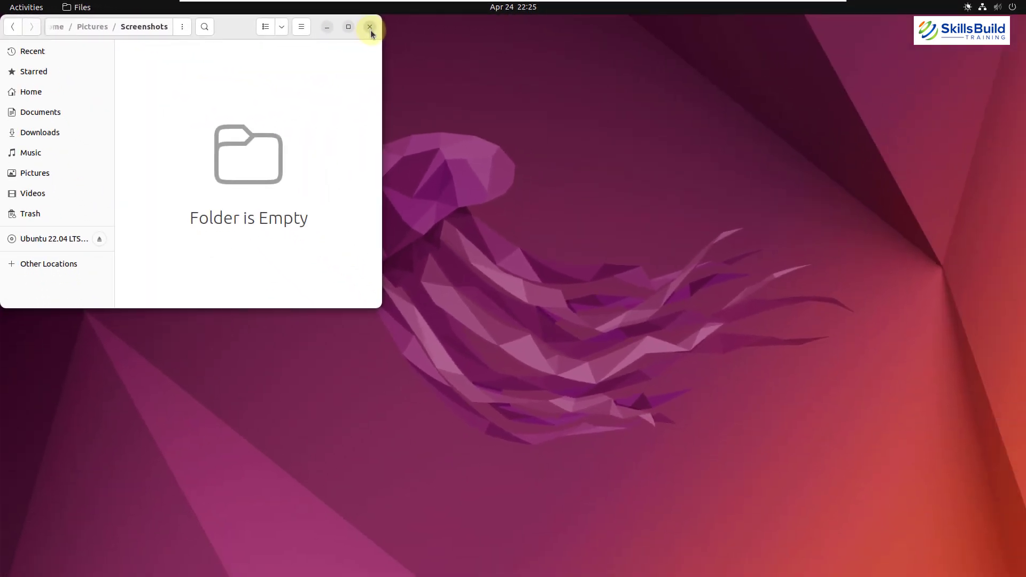
left_click(569, 42)
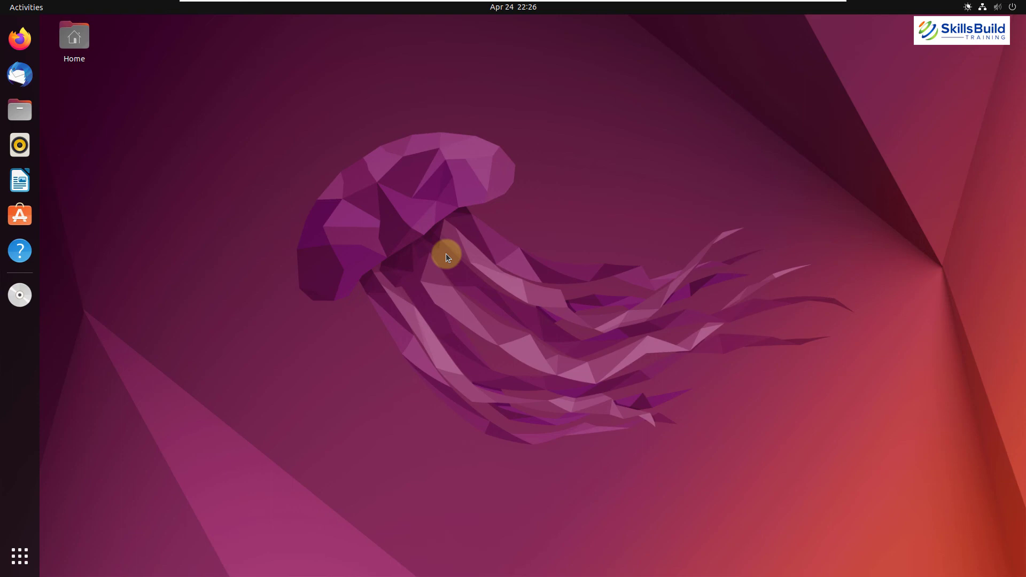
key("ctrl+alt+t")
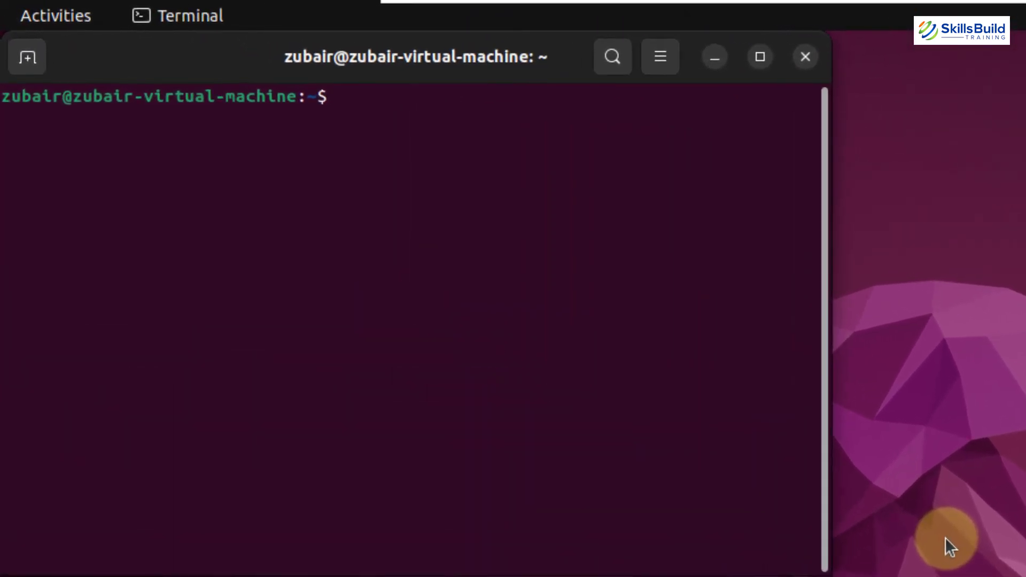
Run 'grub-install --version' to show GRUB version 2.06-2ubuntu7.
type("grub")
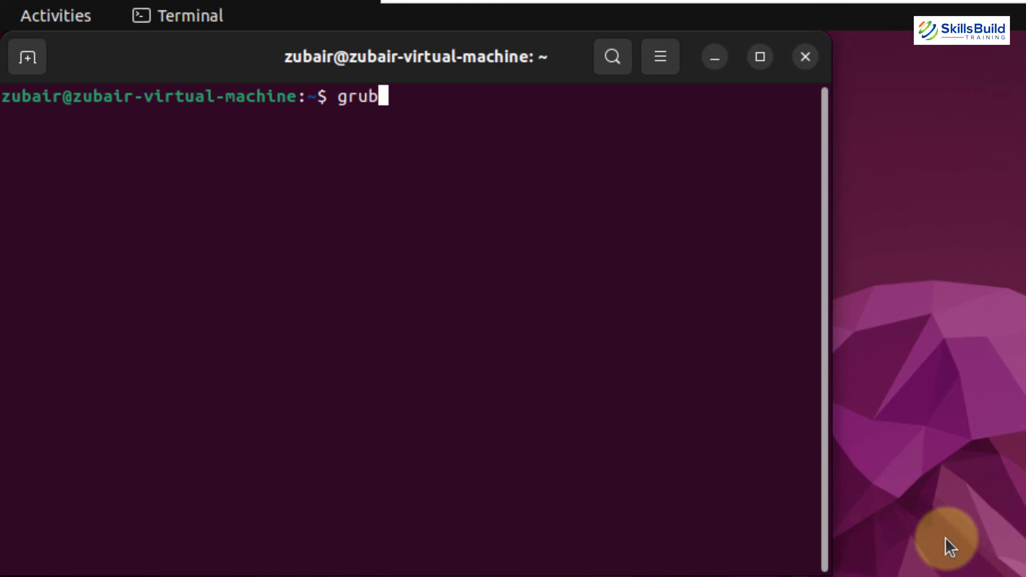
type("-install")
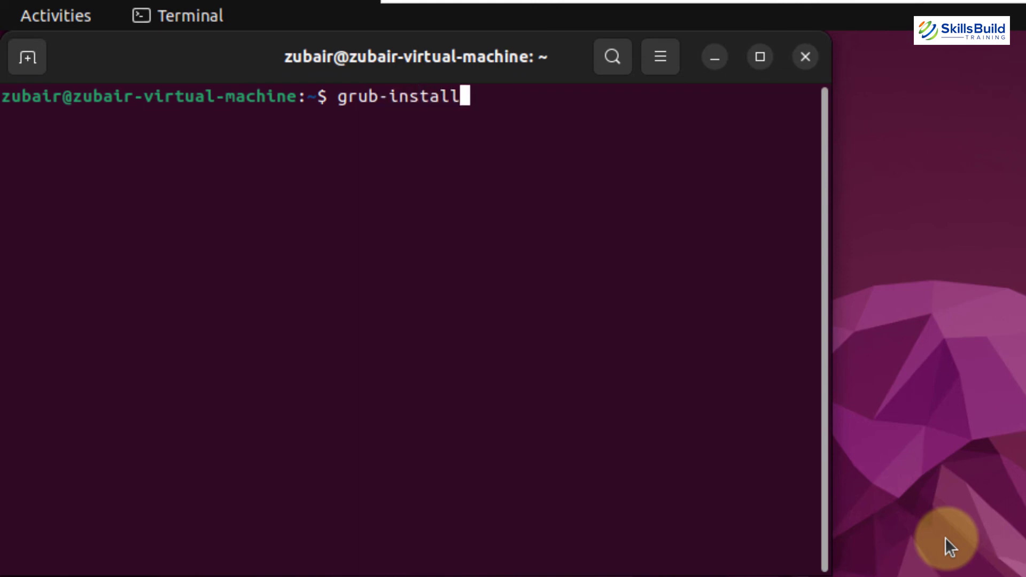
type(" --versio")
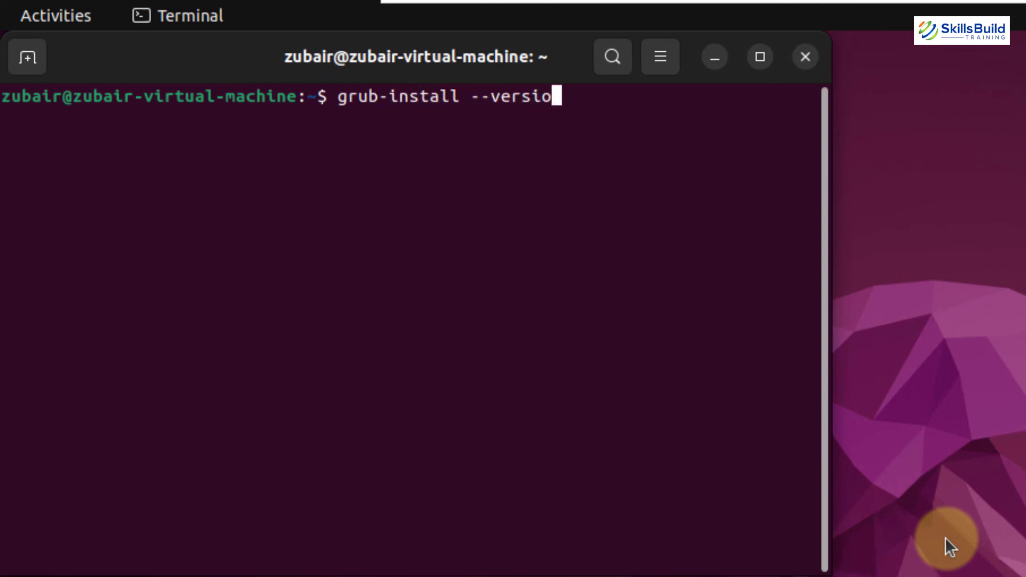
type("n")
key("Return")
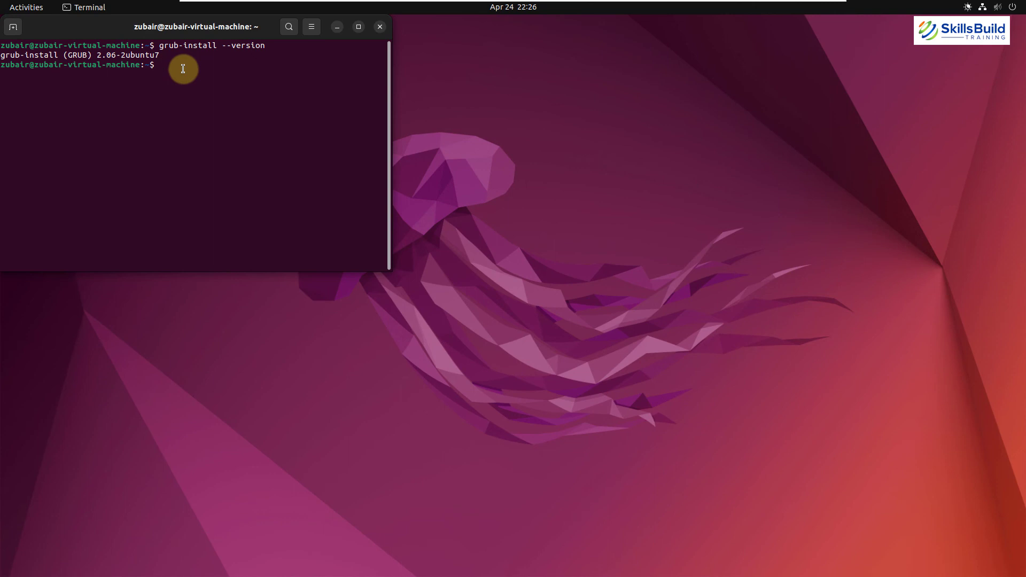
Close the GNOME Terminal window to return to the bare jellyfish desktop.
left_click(381, 27)
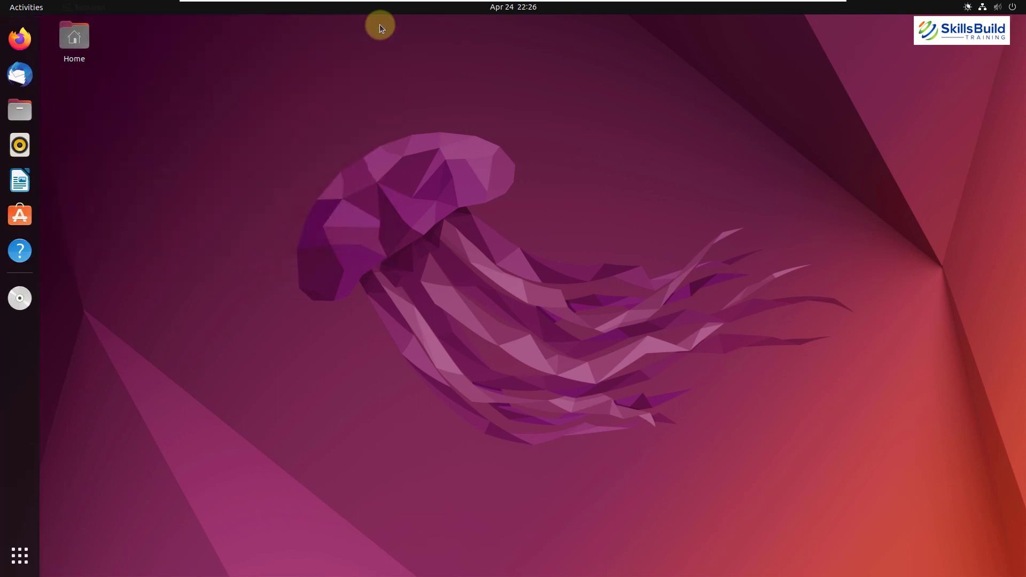